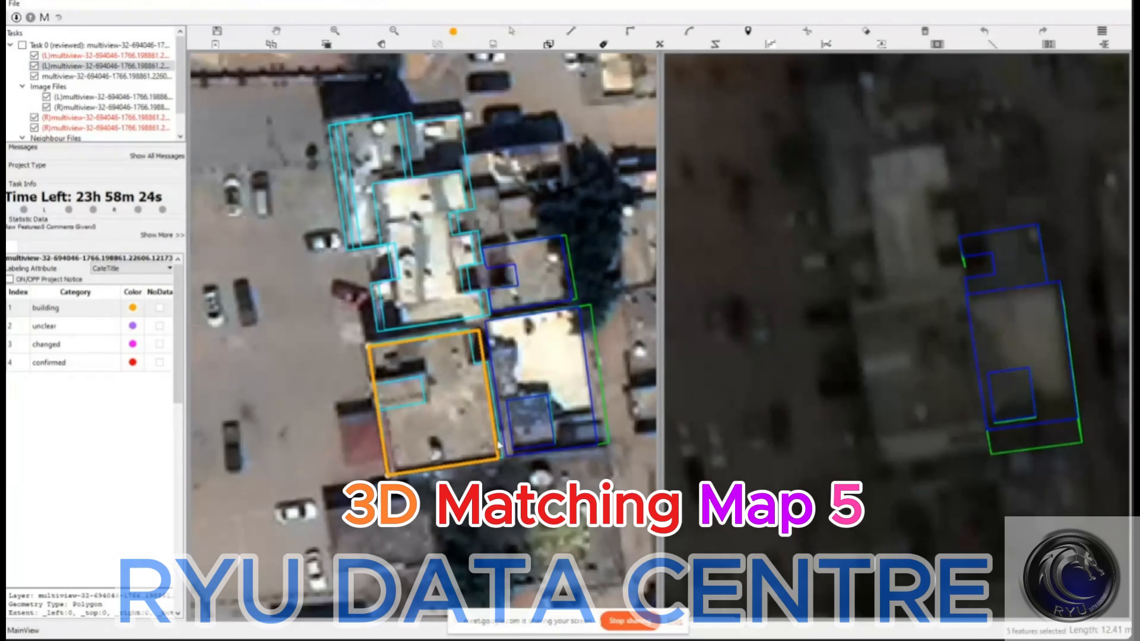
- Finish the outline of the grey-roofed building in the bright image and cut a small notch from its upper-right corner
{"action": "left_click", "coordinate": [499, 453]}
{"action": "left_click", "coordinate": [468, 332]}
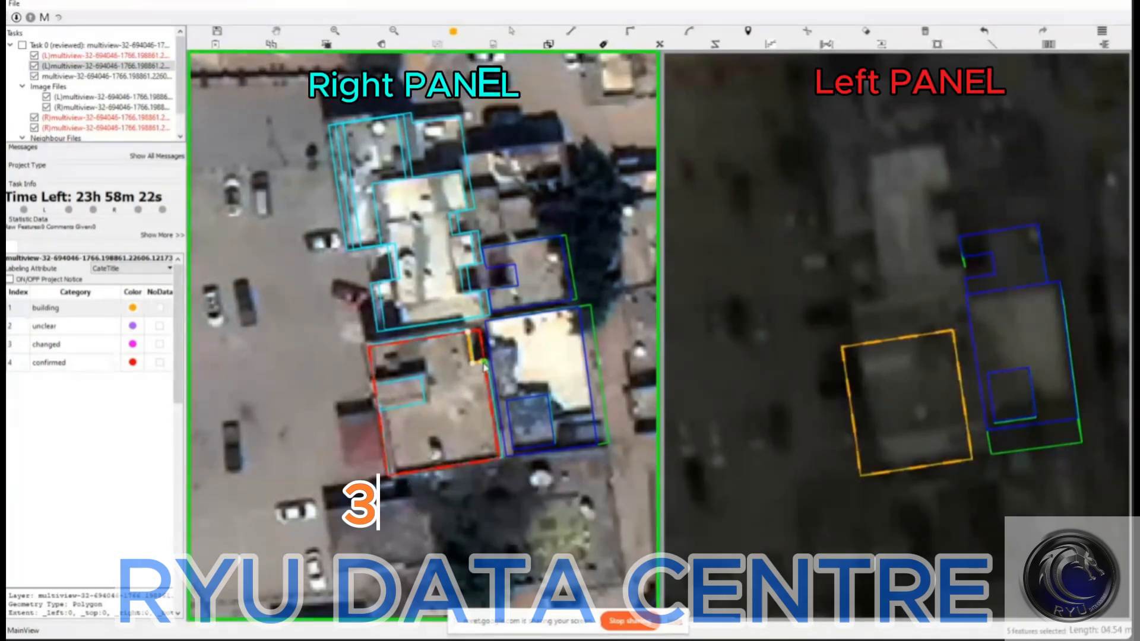
{"action": "left_click", "coordinate": [477, 364]}
{"action": "left_click", "coordinate": [487, 364]}
{"action": "double_click", "coordinate": [487, 364]}
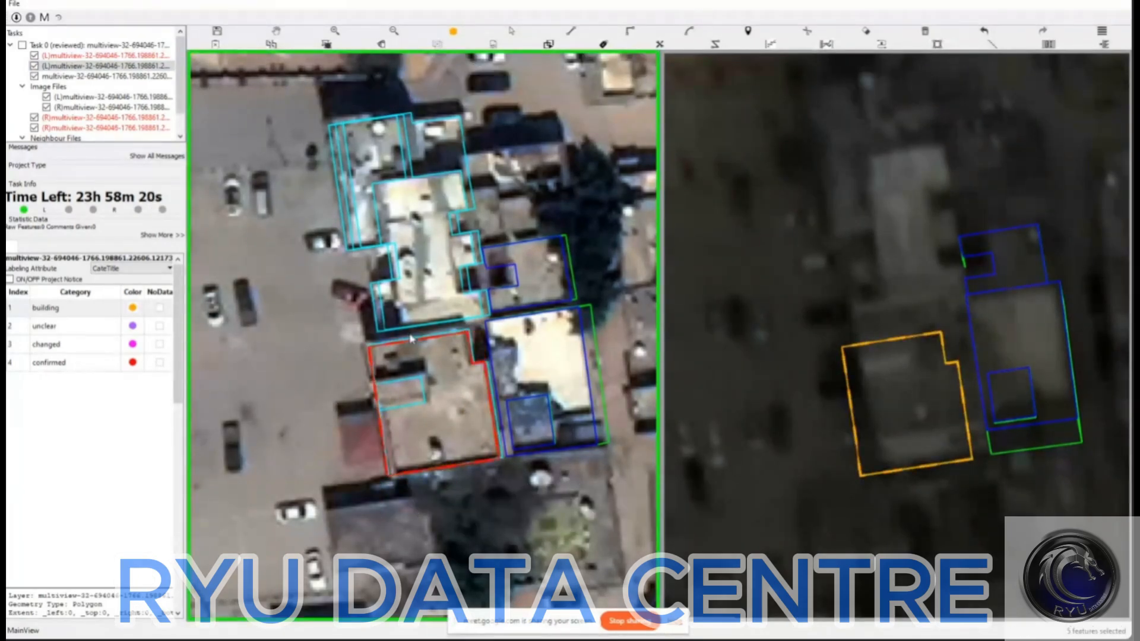
- Align the grey-roofed building's matching outline with its roof in the dark image and label it confirmed
{"action": "key", "text": "s"}
{"action": "left_click", "coordinate": [450, 396]}
{"action": "key", "text": "m"}
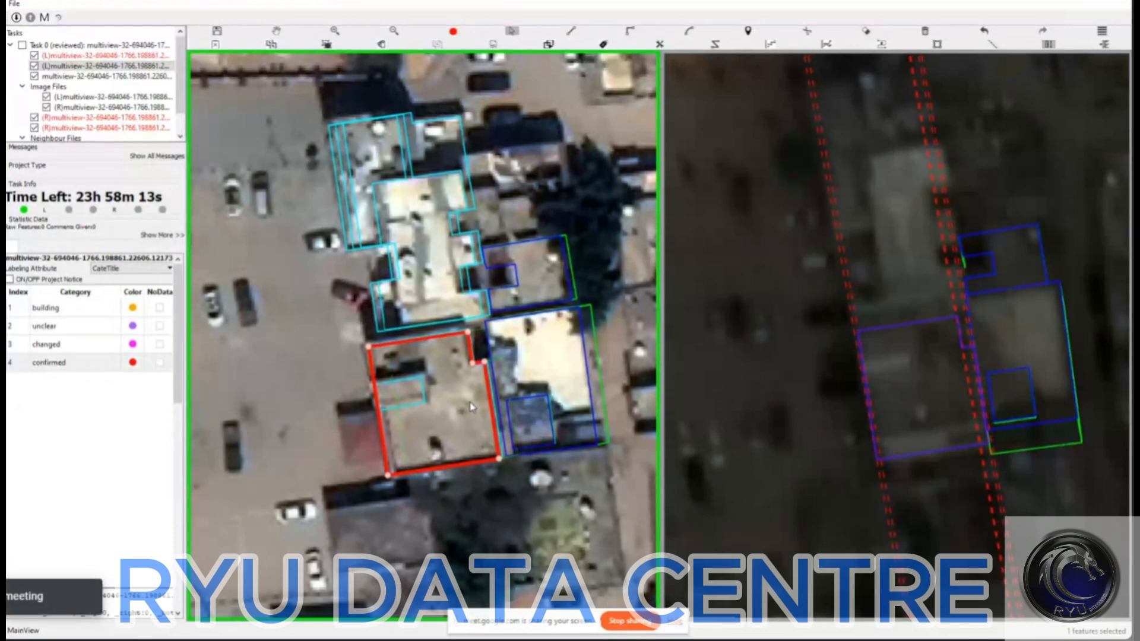
{"action": "left_click", "coordinate": [471, 407]}
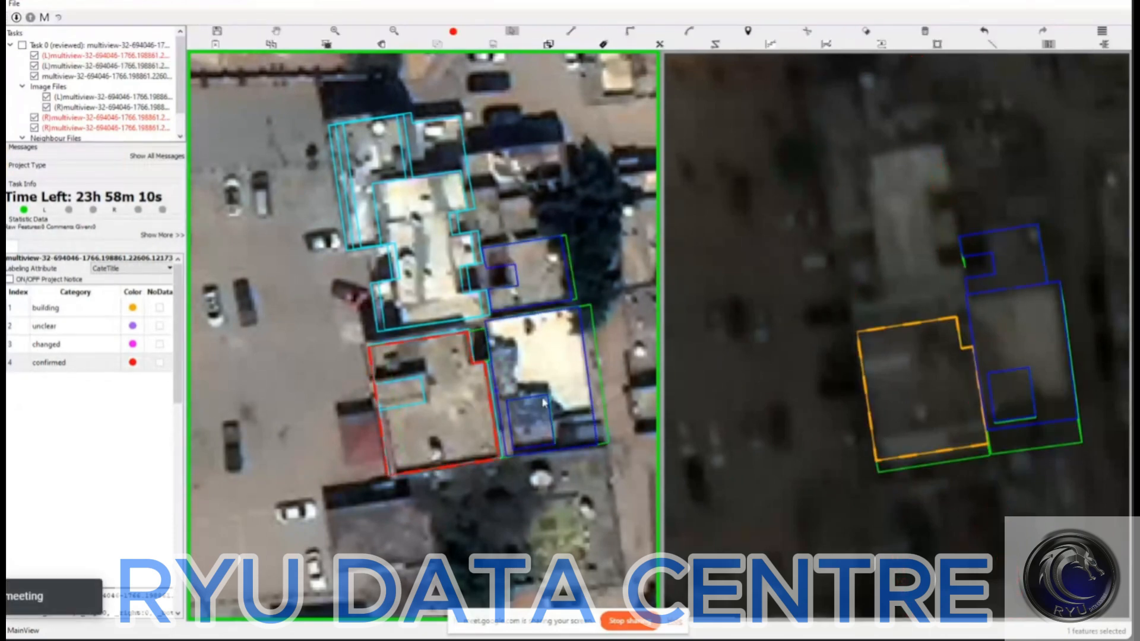
{"action": "left_click_drag", "start_coordinate": [867, 316], "coordinate": [934, 401]}
{"action": "key", "text": "m"}
{"action": "key", "text": "Escape"}
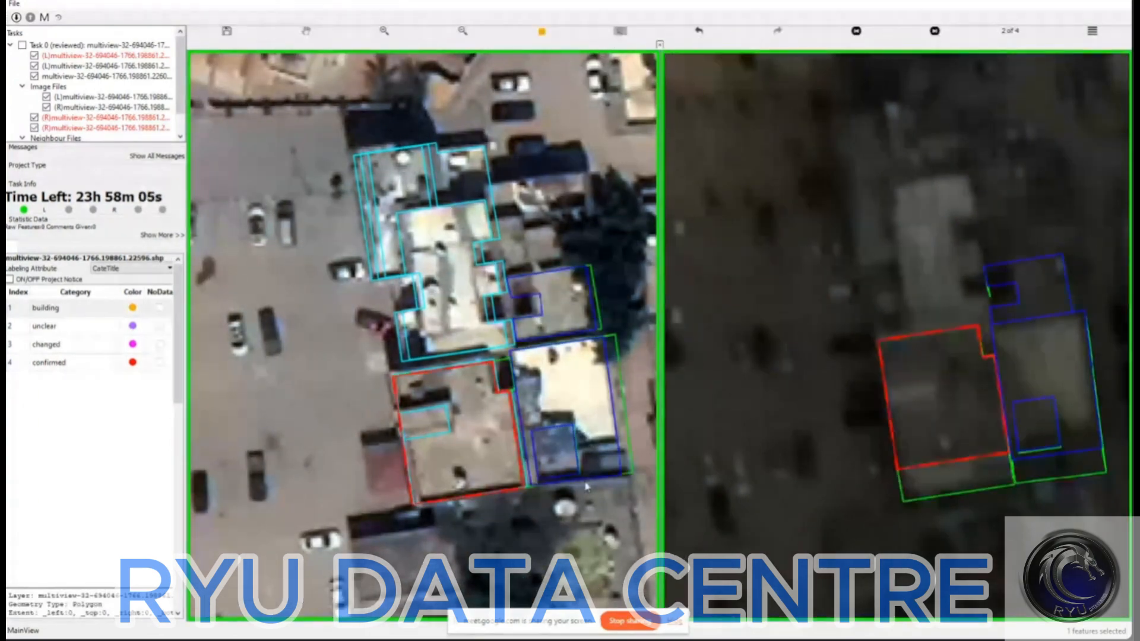
- Examine how the outlines of the grey-roofed building and its neighbours fit the roof edges in both images, with and without overlays
{"action": "left_click_drag", "start_coordinate": [570, 459], "coordinate": [503, 350]}
{"action": "scroll", "coordinate": [502, 349], "scroll_direction": "up", "scroll_amount": 5}
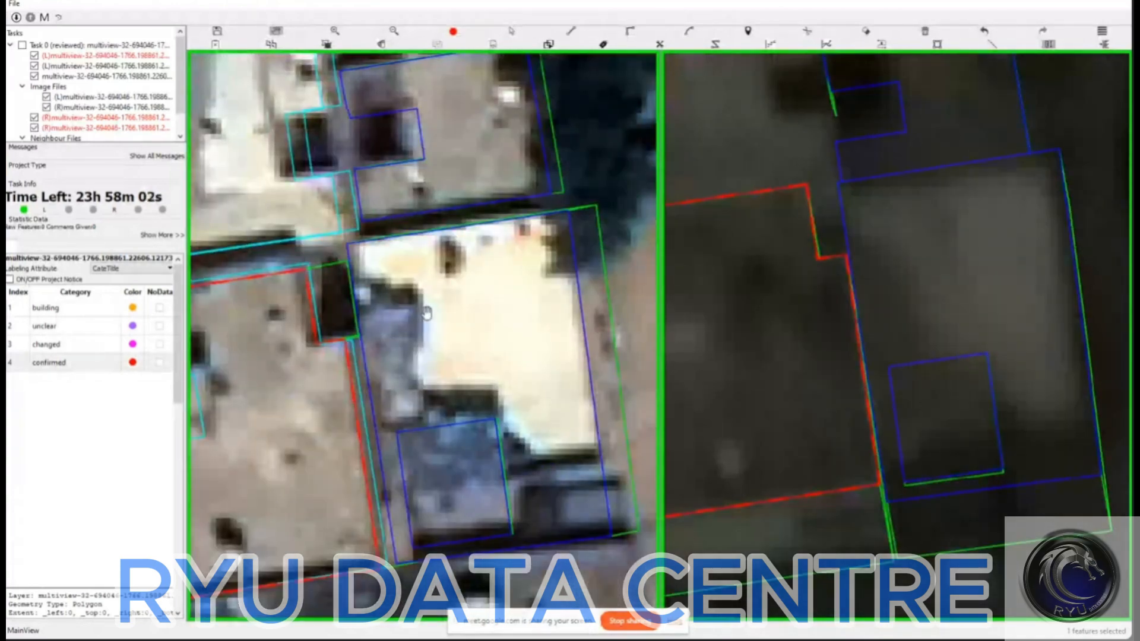
{"action": "key", "text": "h"}
{"action": "scroll", "coordinate": [439, 439], "scroll_direction": "up", "scroll_amount": 3}
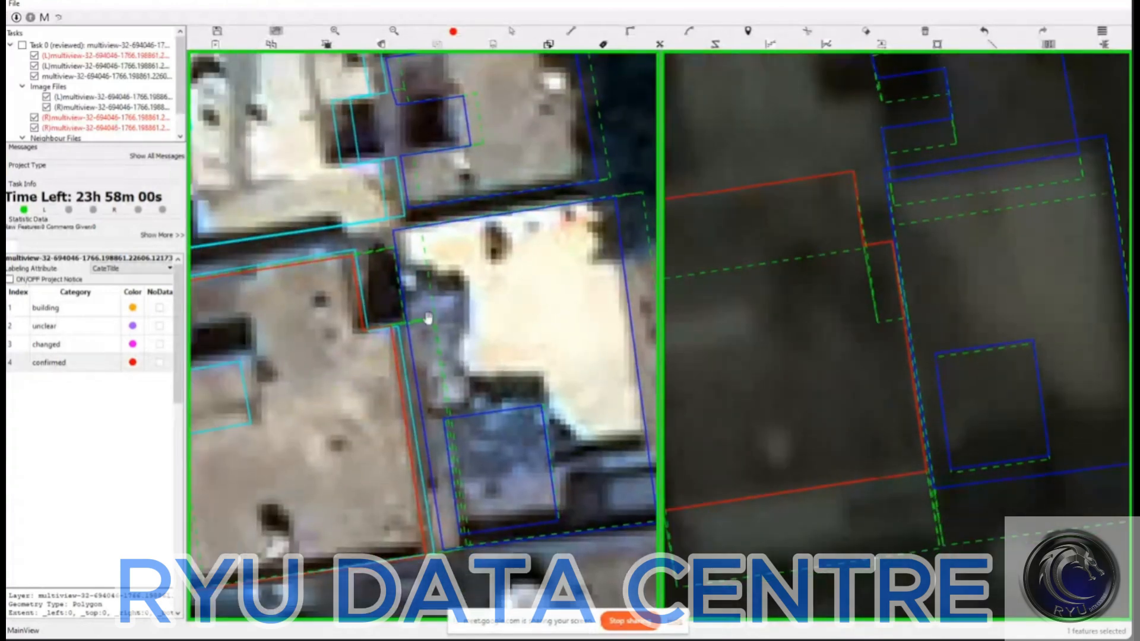
{"action": "scroll", "coordinate": [439, 350], "scroll_direction": "up", "scroll_amount": 2}
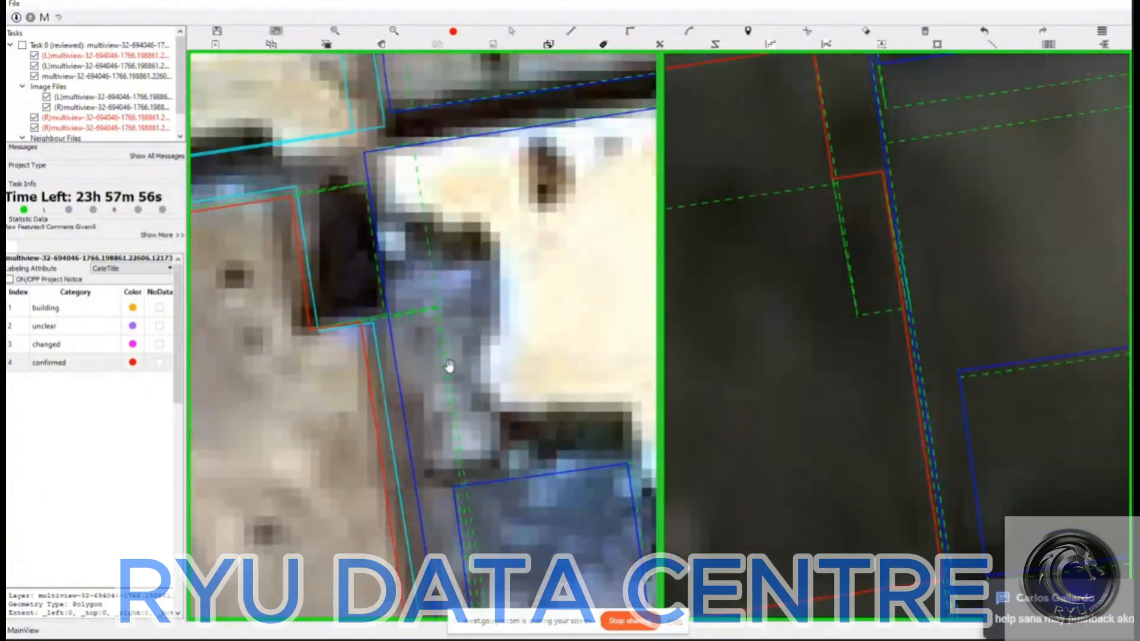
{"action": "scroll", "coordinate": [450, 362], "scroll_direction": "down", "scroll_amount": 1}
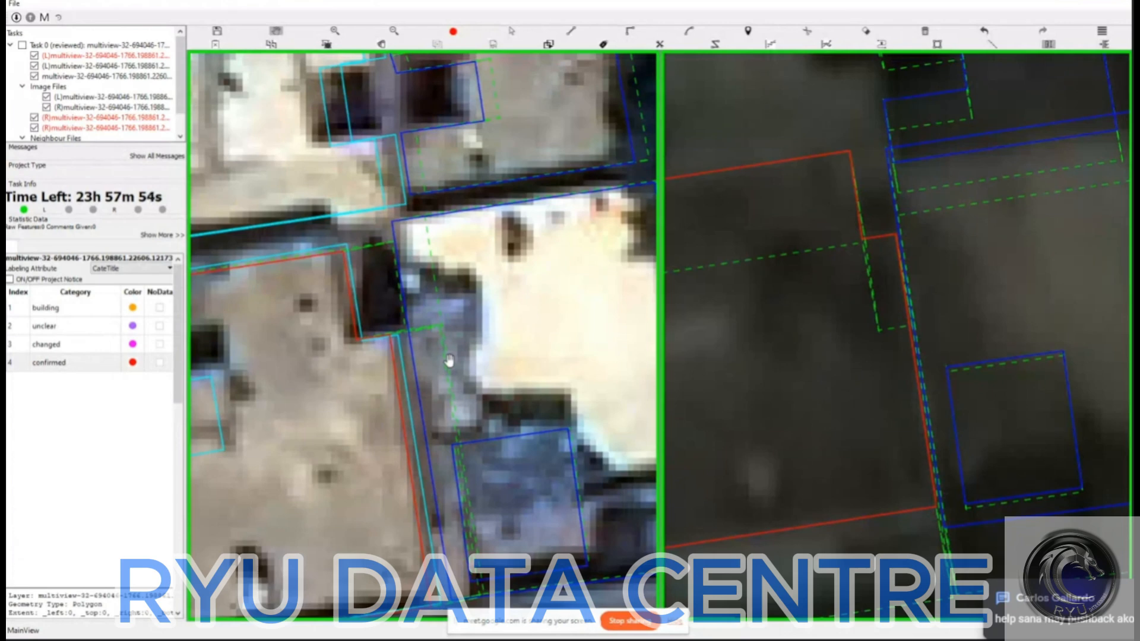
{"action": "scroll", "coordinate": [447, 355], "scroll_direction": "up", "scroll_amount": 2}
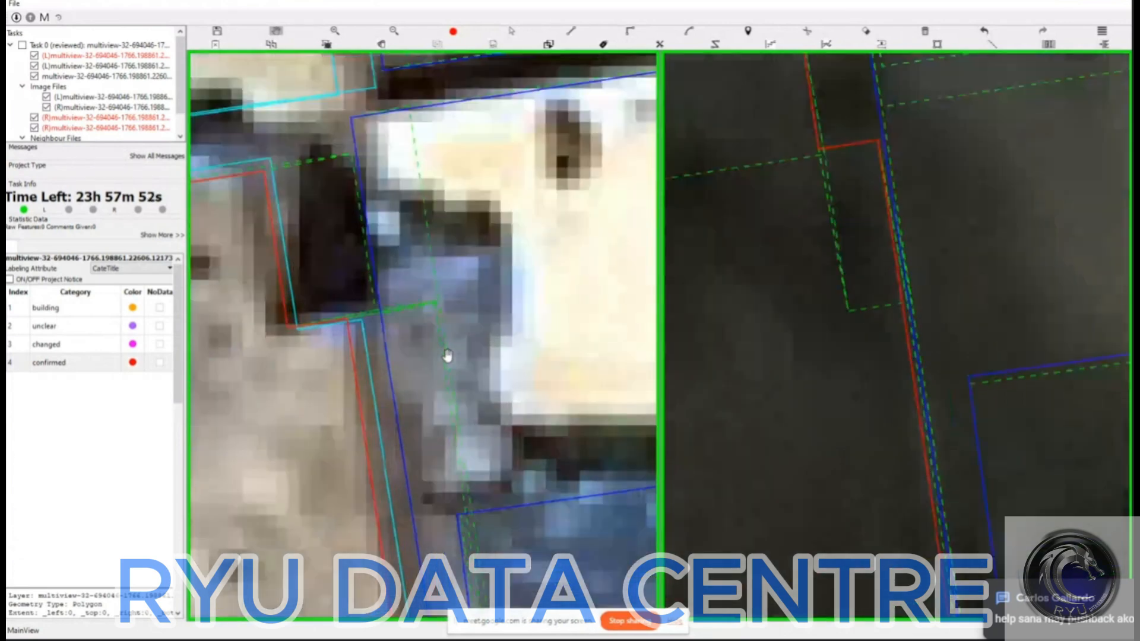
{"action": "scroll", "coordinate": [446, 351], "scroll_direction": "up", "scroll_amount": 2}
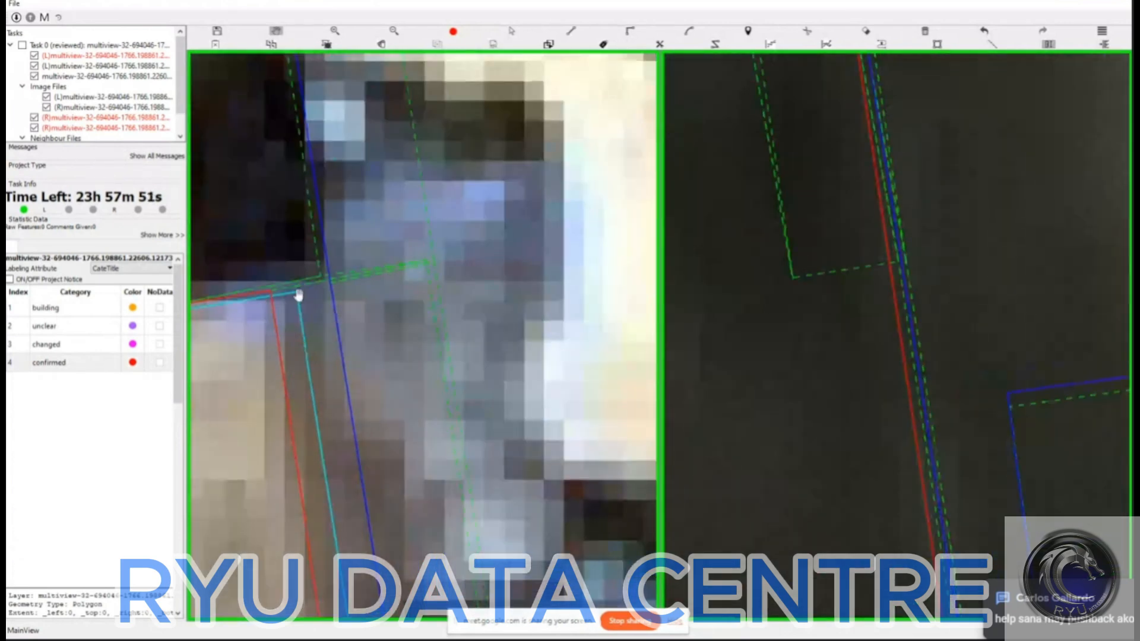
{"action": "scroll", "coordinate": [412, 293], "scroll_direction": "down", "scroll_amount": 2}
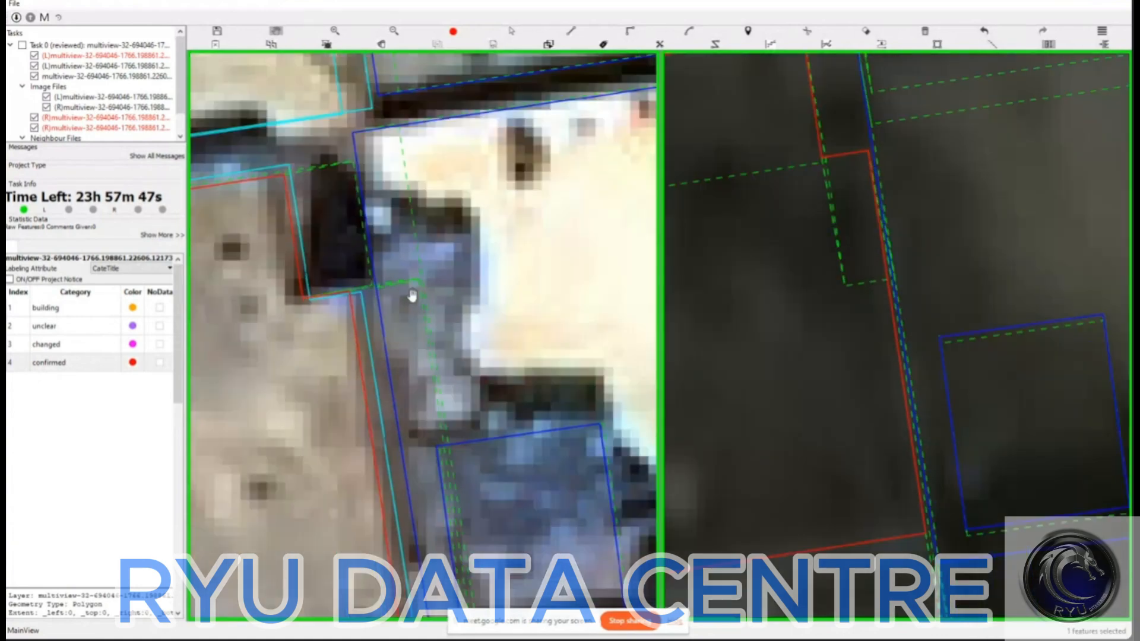
{"action": "scroll", "coordinate": [412, 295], "scroll_direction": "down", "scroll_amount": 5}
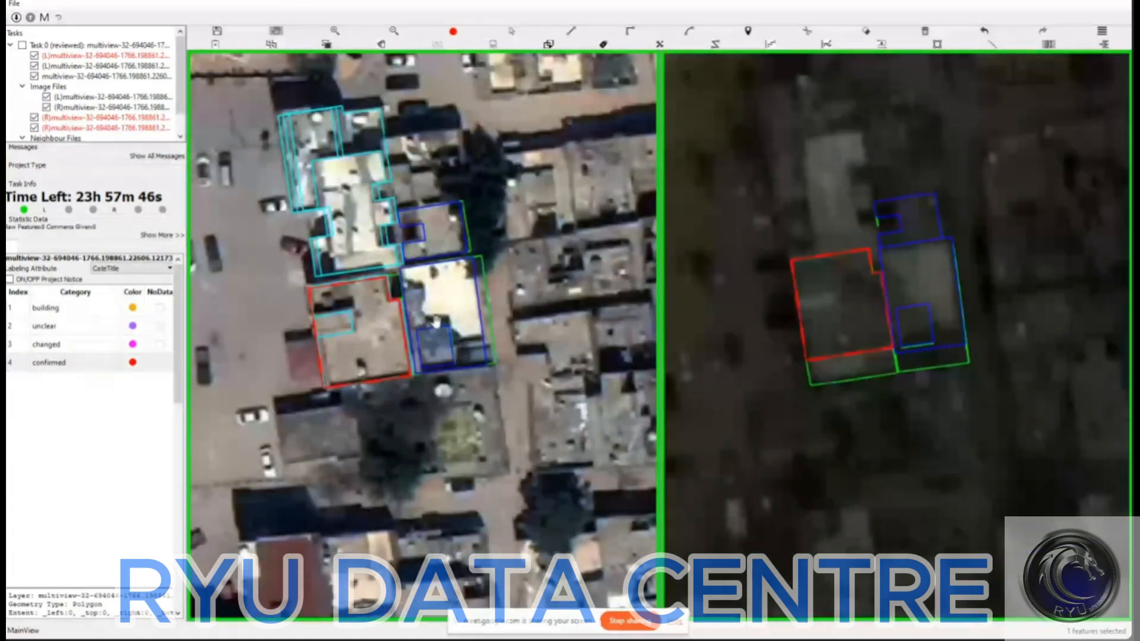
{"action": "left_click_drag", "start_coordinate": [435, 316], "coordinate": [484, 373]}
{"action": "key", "text": "space"}
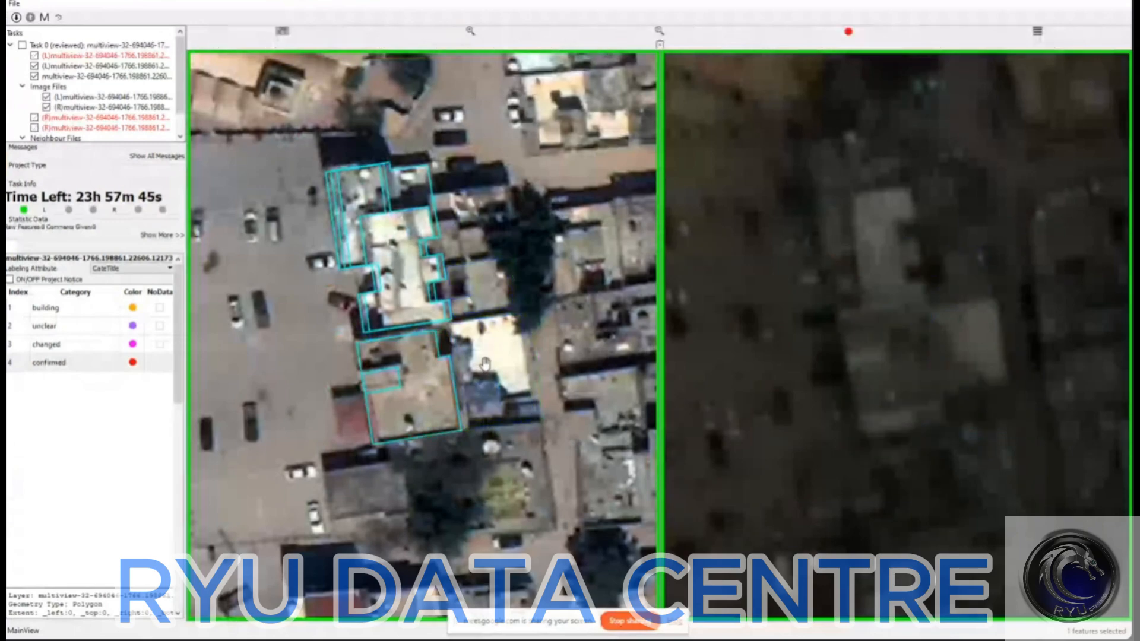
{"action": "key", "text": "space"}
- Outline the small rectangular structure on the grey roof's left edge and shift its matching outline slightly upward in the dark image
{"action": "scroll", "coordinate": [429, 376], "scroll_direction": "up", "scroll_amount": 3}
{"action": "key", "text": "d"}
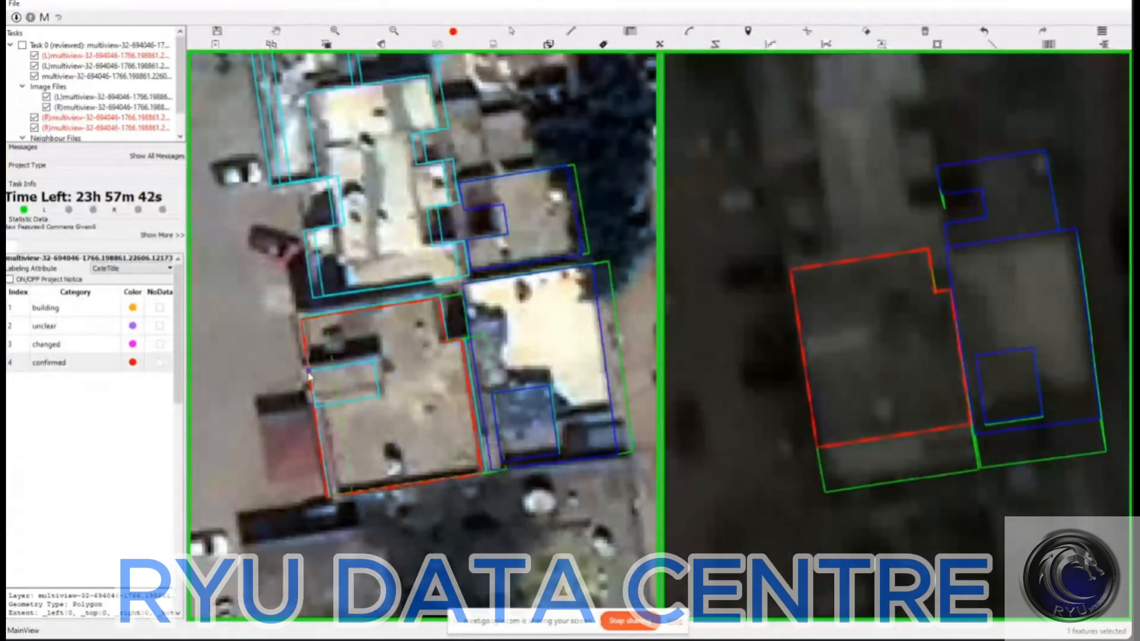
{"action": "left_click", "coordinate": [308, 371]}
{"action": "left_click", "coordinate": [376, 360]}
{"action": "left_click", "coordinate": [382, 399]}
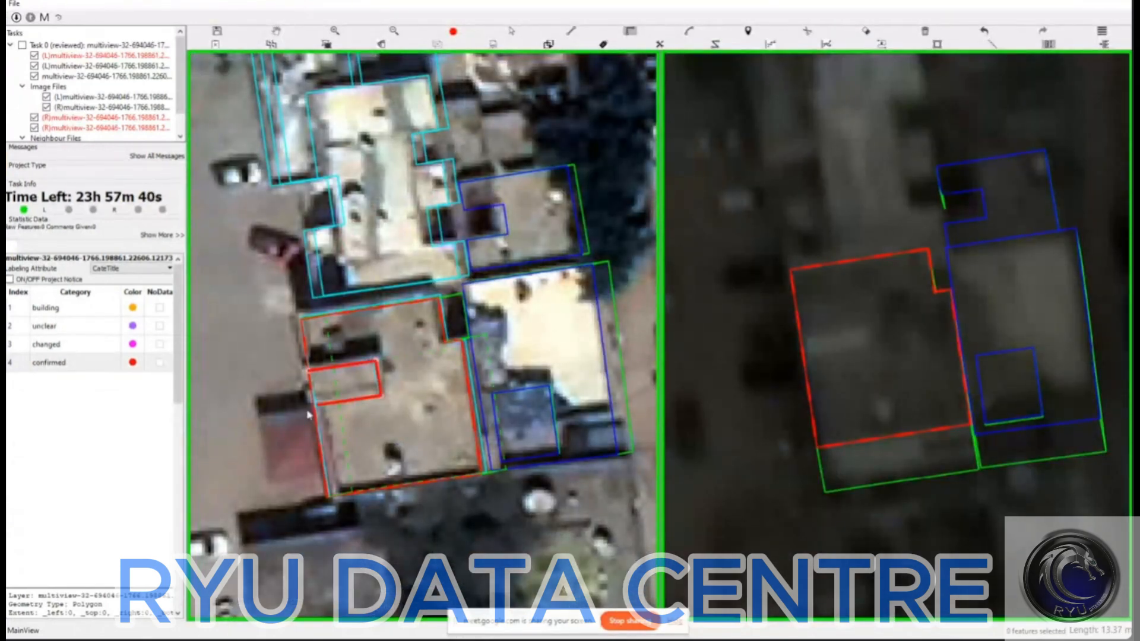
{"action": "left_click", "coordinate": [830, 342]}
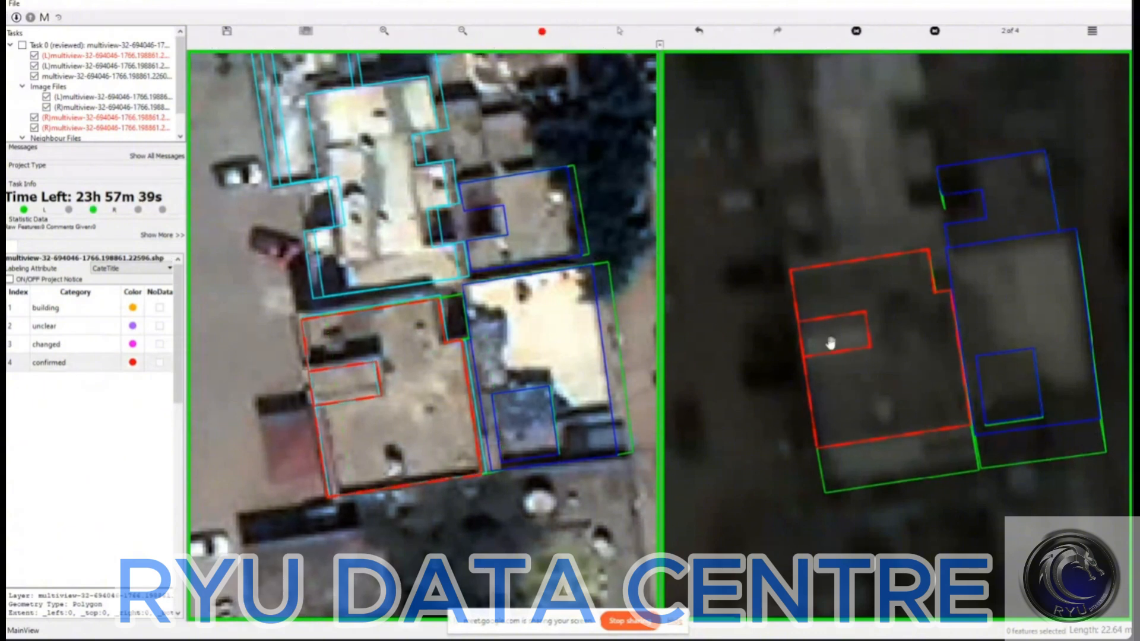
{"action": "left_click_drag", "start_coordinate": [830, 343], "coordinate": [829, 331]}
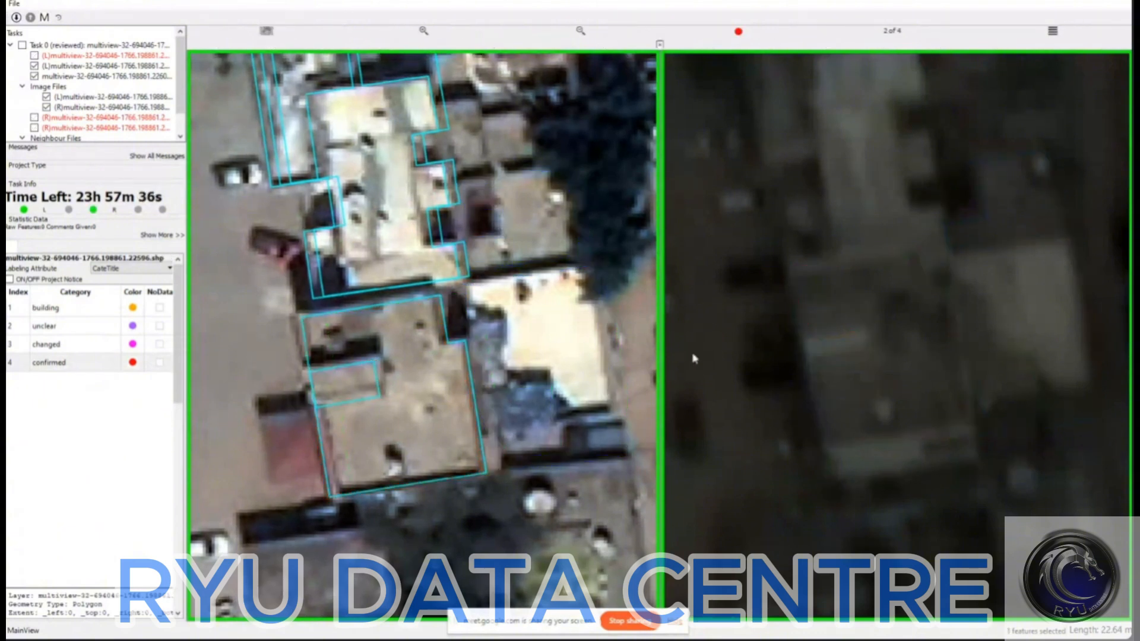
- Inspect the small roof structure and the building around it by selecting their outlines in both images
{"action": "left_click", "coordinate": [347, 387]}
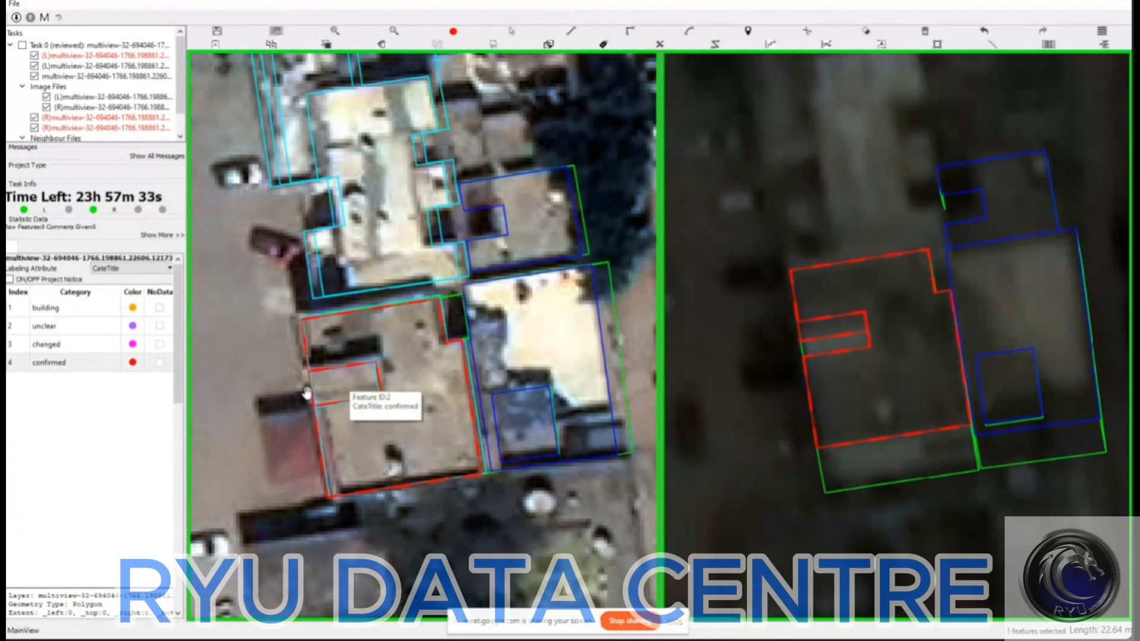
{"action": "left_click_drag", "start_coordinate": [347, 387], "coordinate": [384, 362]}
{"action": "left_click", "coordinate": [380, 363]}
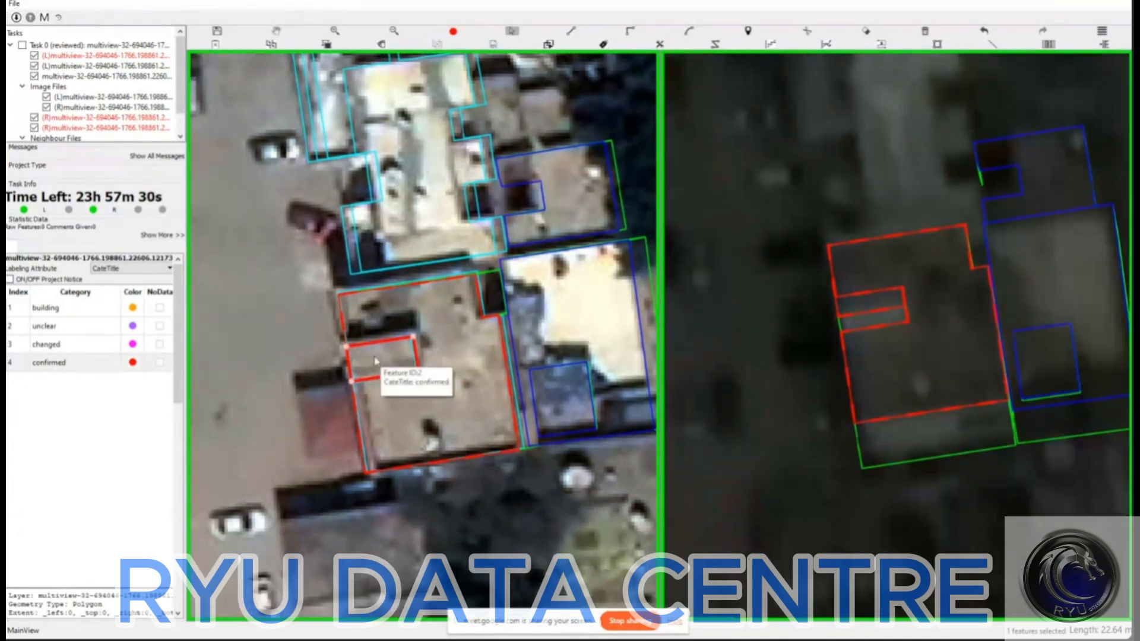
{"action": "left_click", "coordinate": [381, 362]}
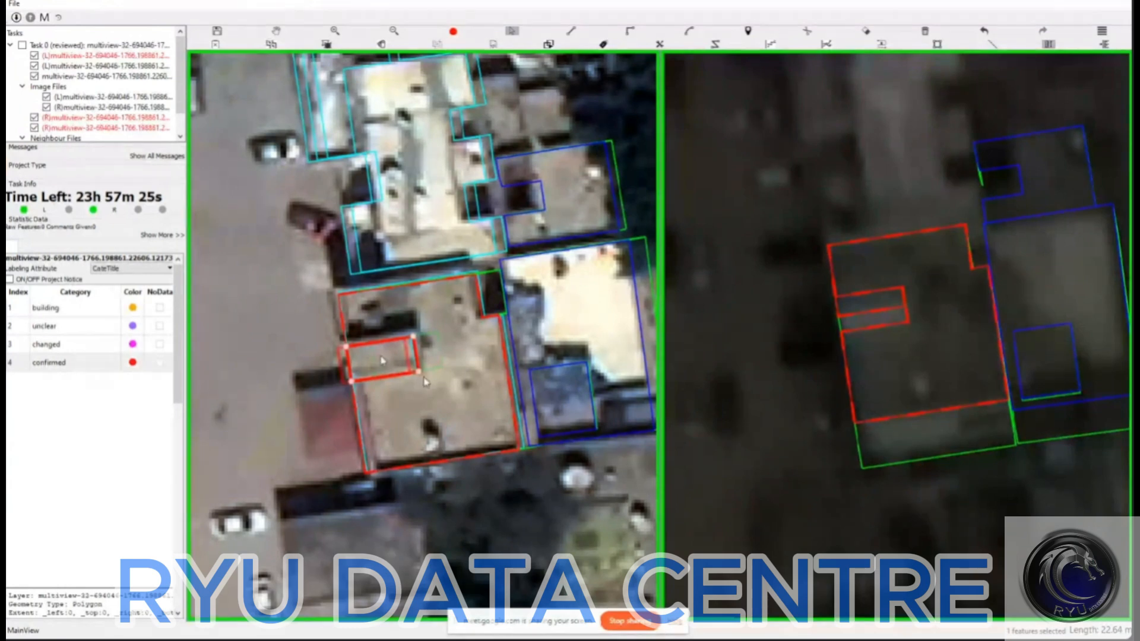
{"action": "left_click", "coordinate": [921, 333]}
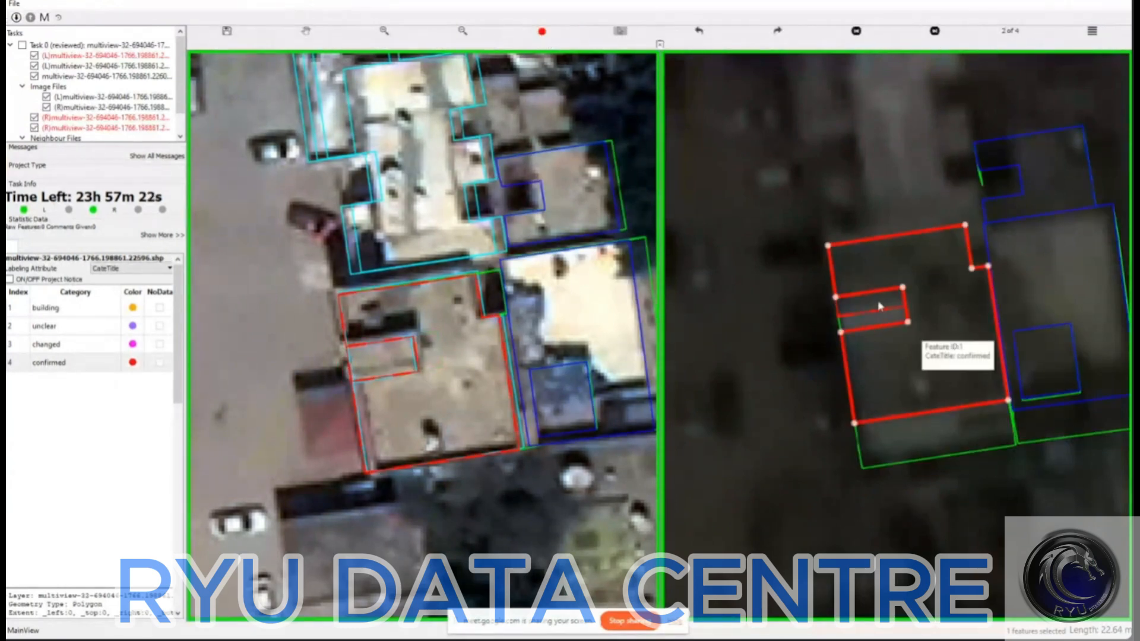
{"action": "left_click", "coordinate": [888, 305]}
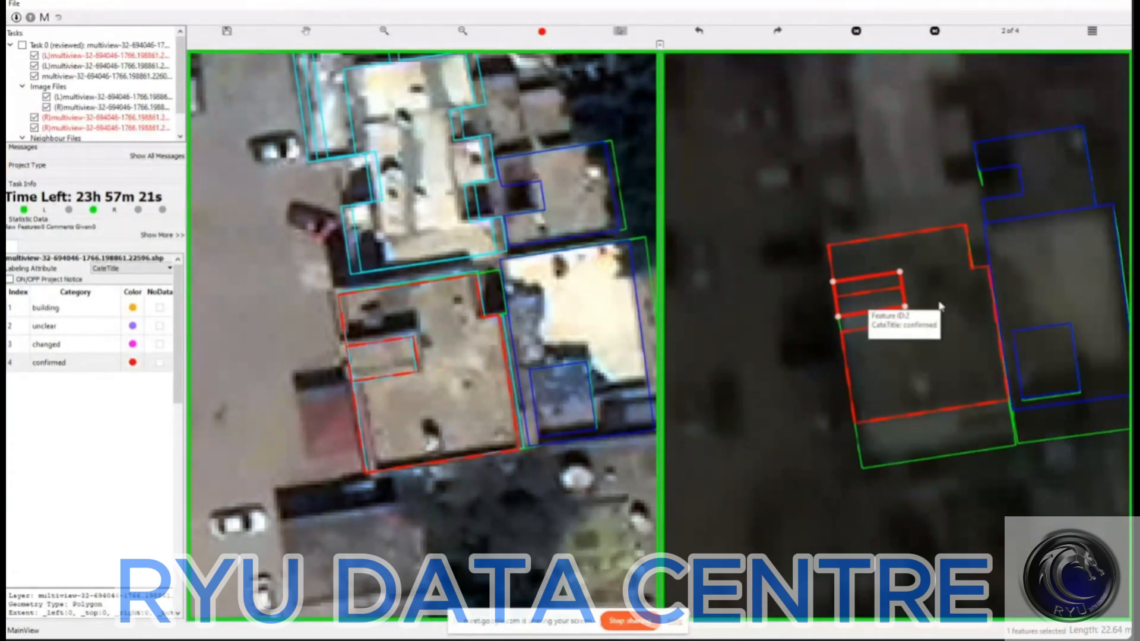
{"action": "left_click", "coordinate": [744, 317]}
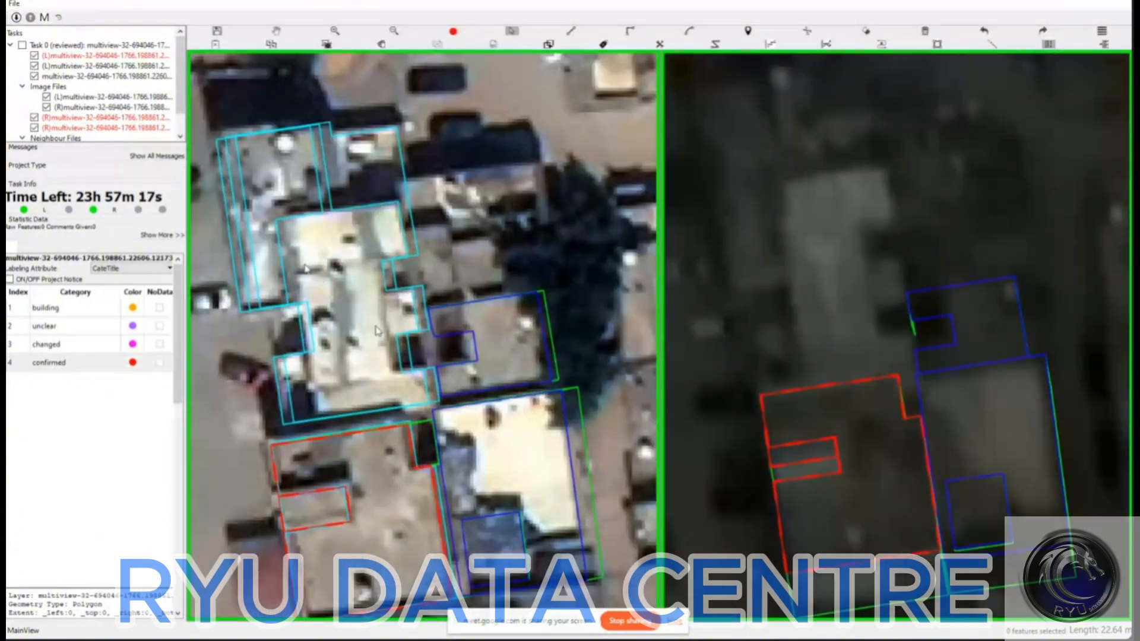
- Draw a rectangular confirmed outline around the white-roofed building above the grey one in the bright image
{"action": "left_click", "coordinate": [277, 221]}
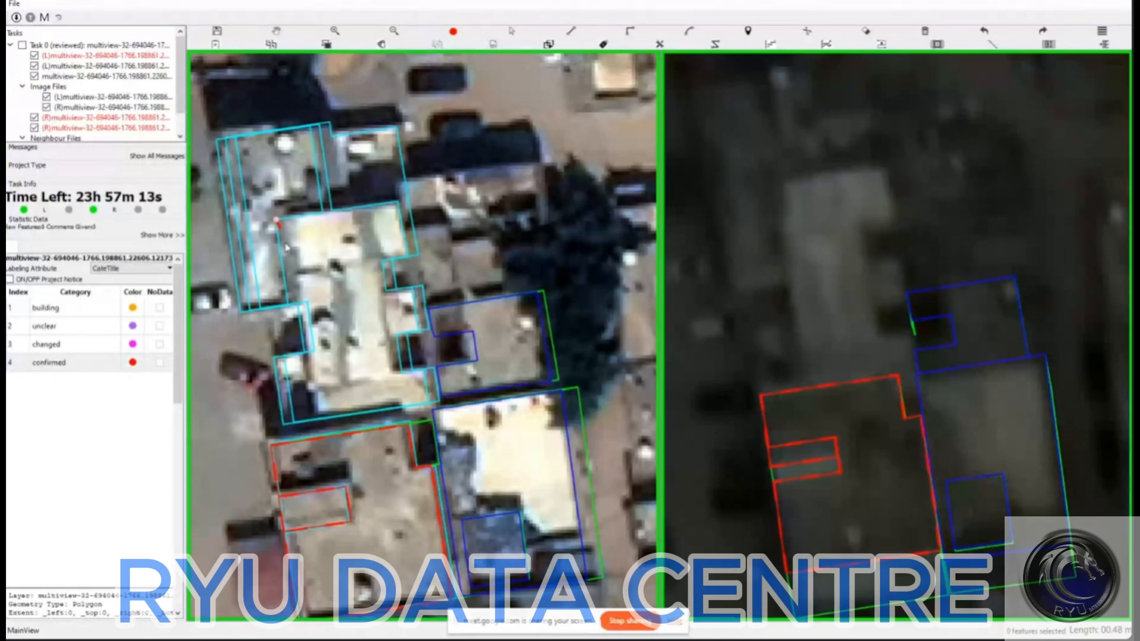
{"action": "left_click", "coordinate": [306, 422]}
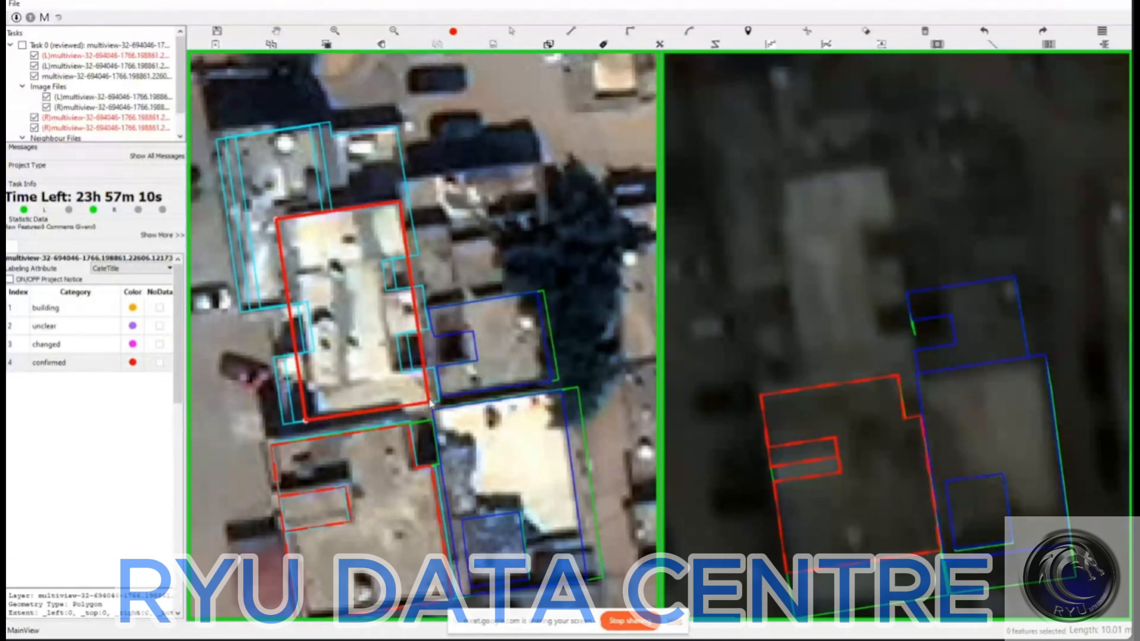
{"action": "left_click", "coordinate": [431, 404]}
- Cut two rectangular notches into the right edge of the white-roofed building's outline, following the roof's recesses
{"action": "left_click", "coordinate": [409, 254]}
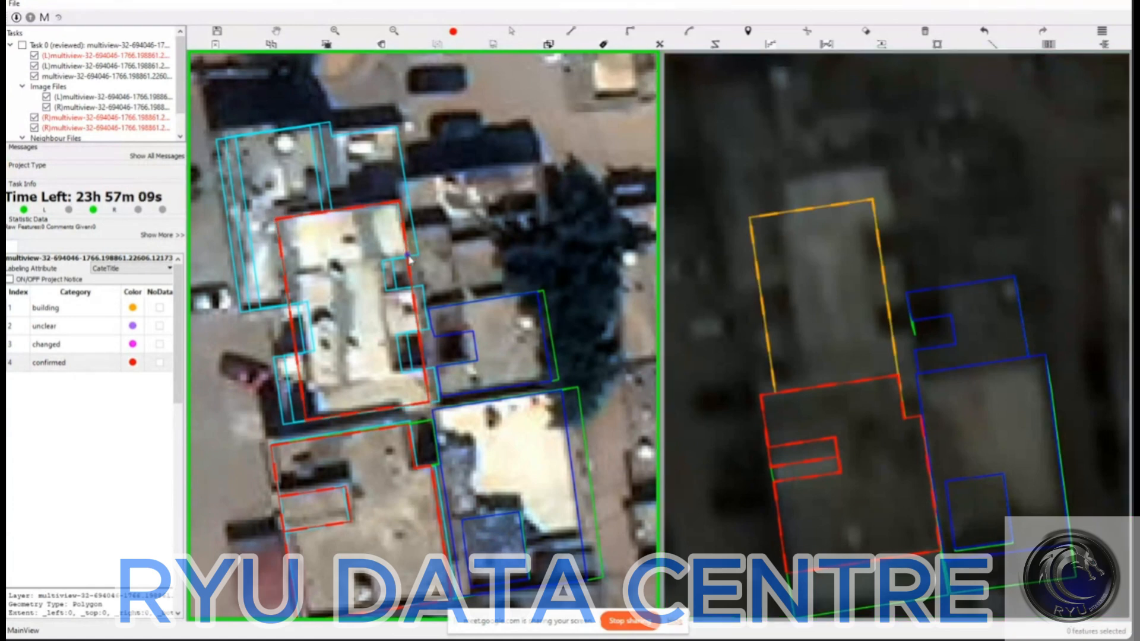
{"action": "left_click", "coordinate": [386, 259]}
{"action": "left_click", "coordinate": [389, 290]}
{"action": "left_click", "coordinate": [414, 289]}
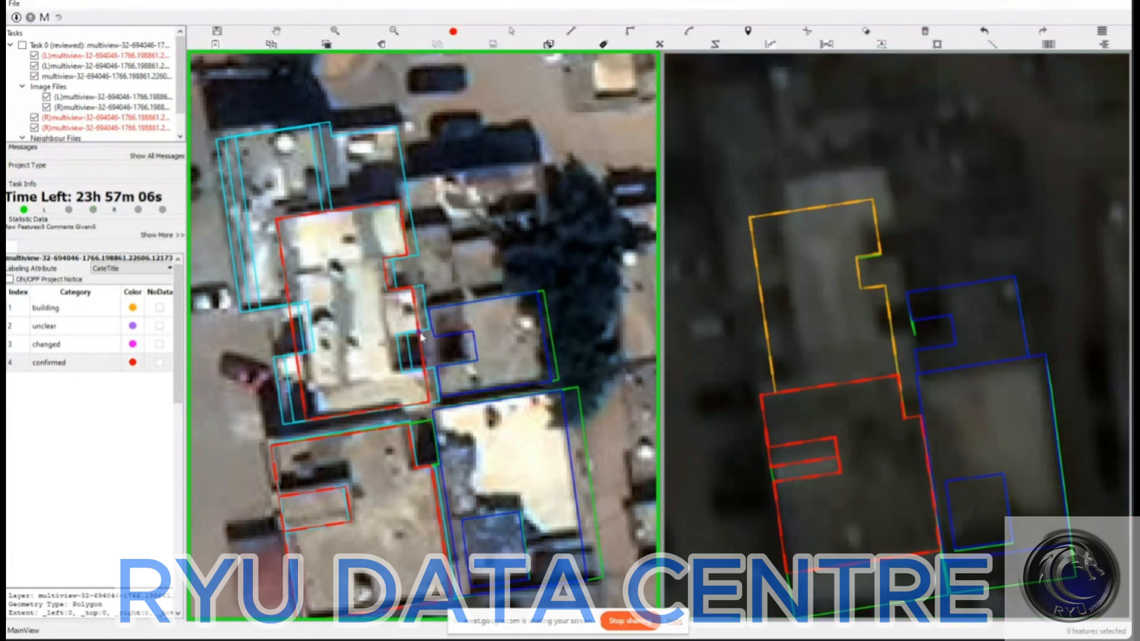
{"action": "left_click", "coordinate": [420, 335]}
{"action": "left_click", "coordinate": [399, 337]}
{"action": "left_click", "coordinate": [404, 373]}
{"action": "left_click", "coordinate": [428, 372]}
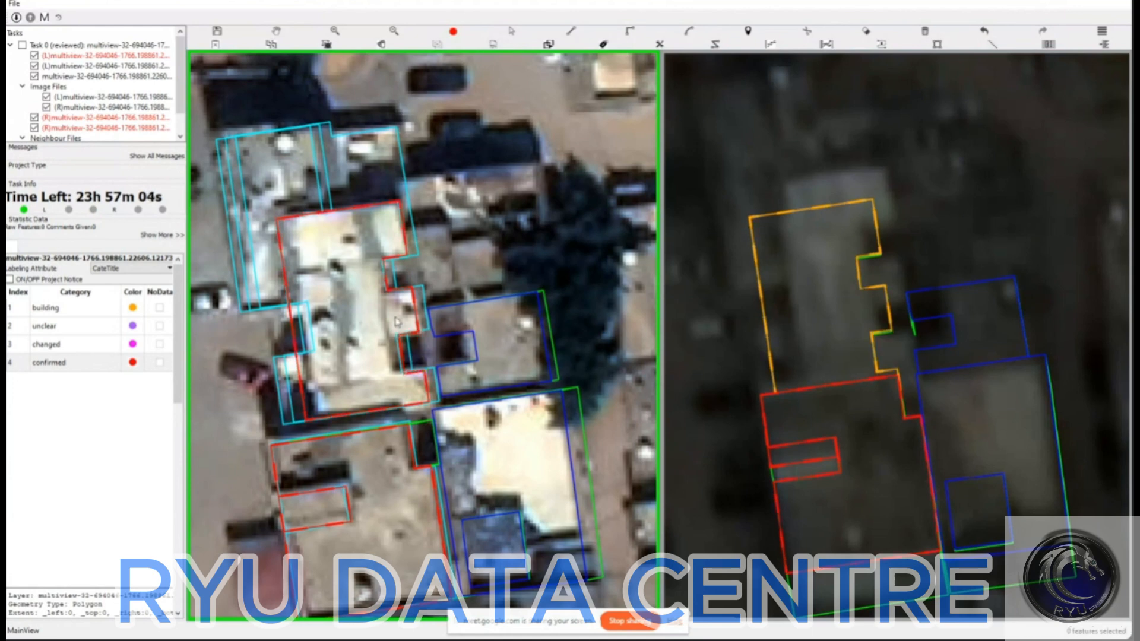
- Reshape the left edge of the white-roofed building's outline with a notch at mid-height and a wider lower part
{"action": "left_click", "coordinate": [290, 305]}
{"action": "left_click", "coordinate": [305, 303]}
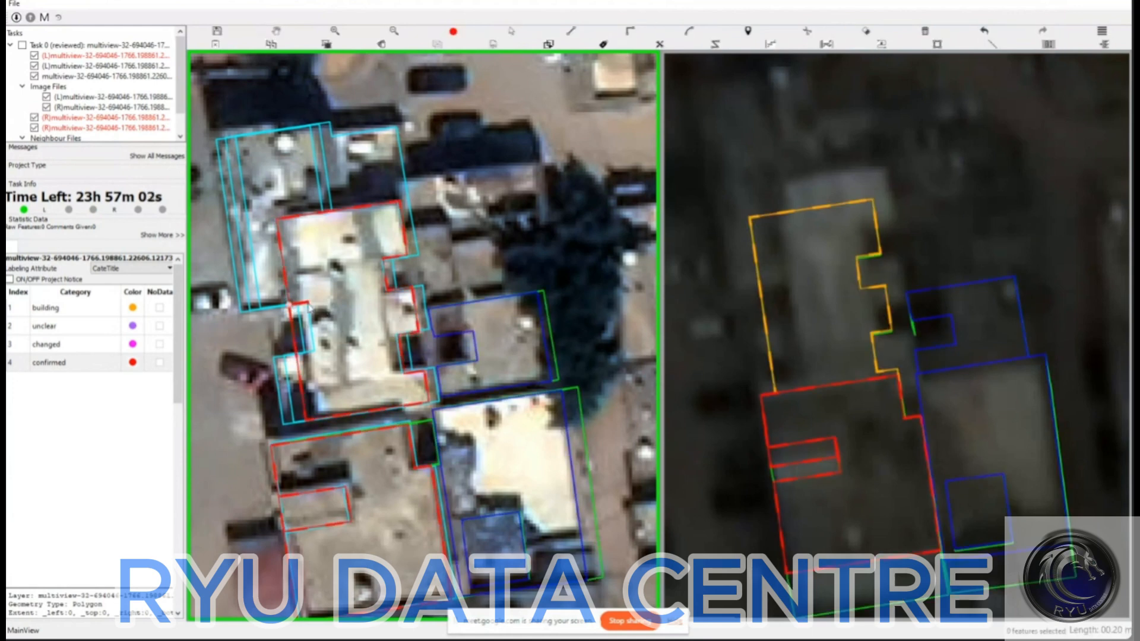
{"action": "left_click", "coordinate": [314, 346]}
{"action": "left_click", "coordinate": [295, 350]}
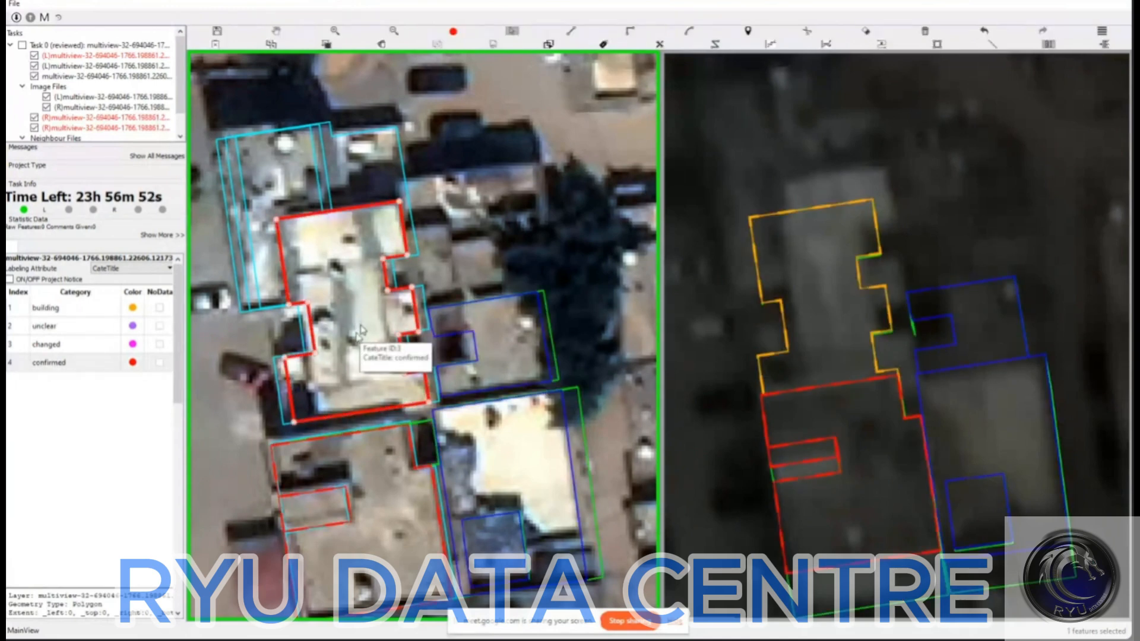
- Shift the white-roofed building's matching outline up and to the right onto its roof in the dark image
{"action": "left_click", "coordinate": [359, 364]}
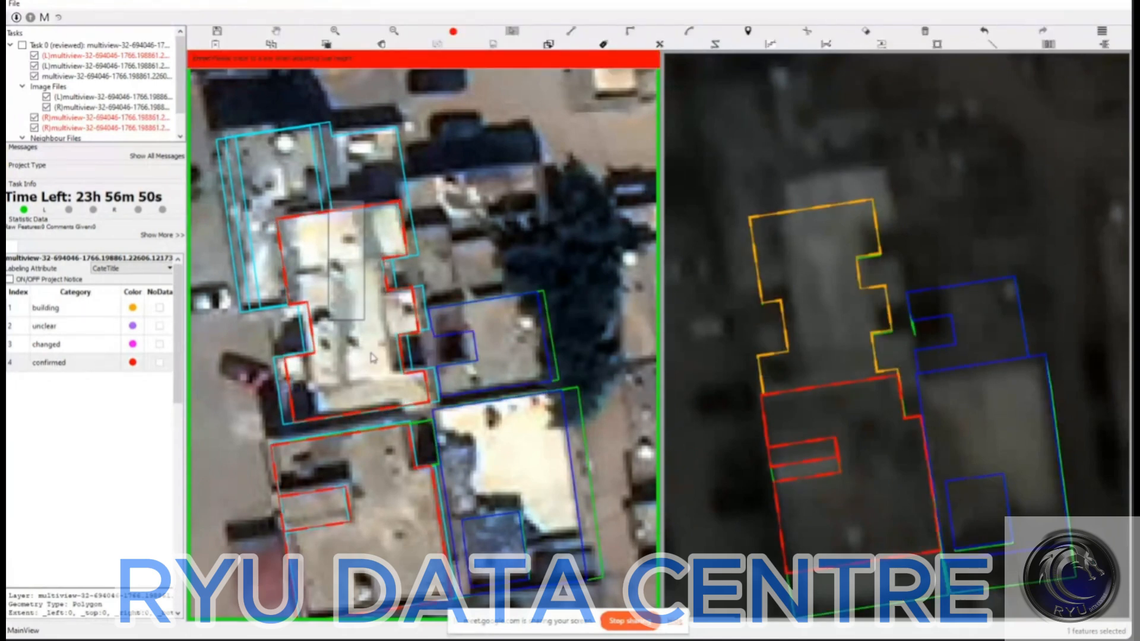
{"action": "left_click", "coordinate": [355, 328]}
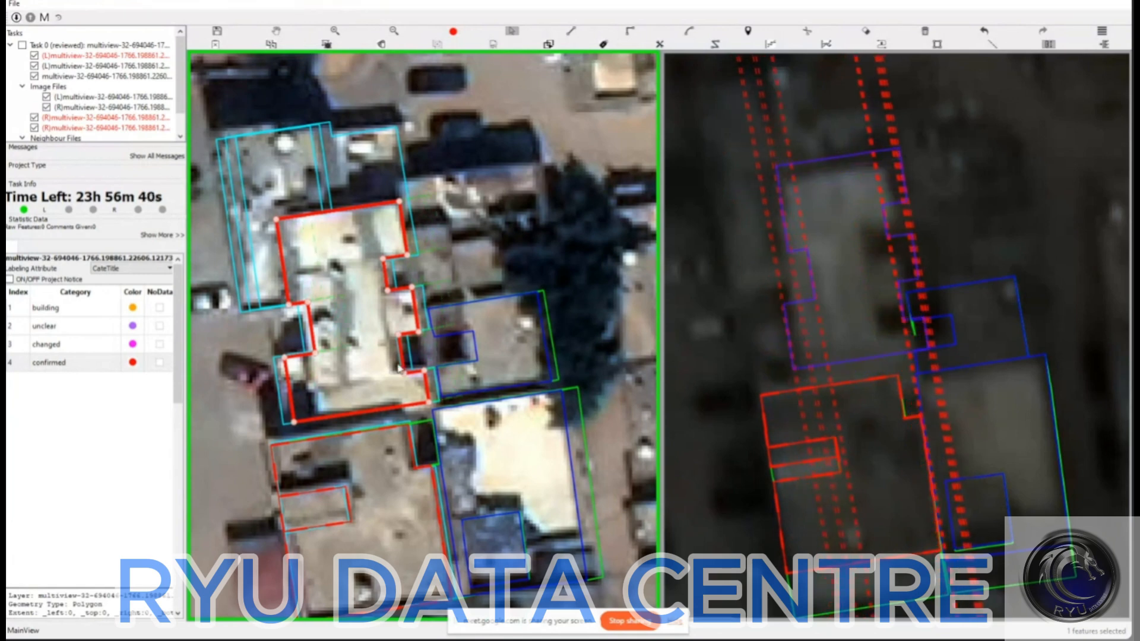
{"action": "left_click", "coordinate": [435, 358]}
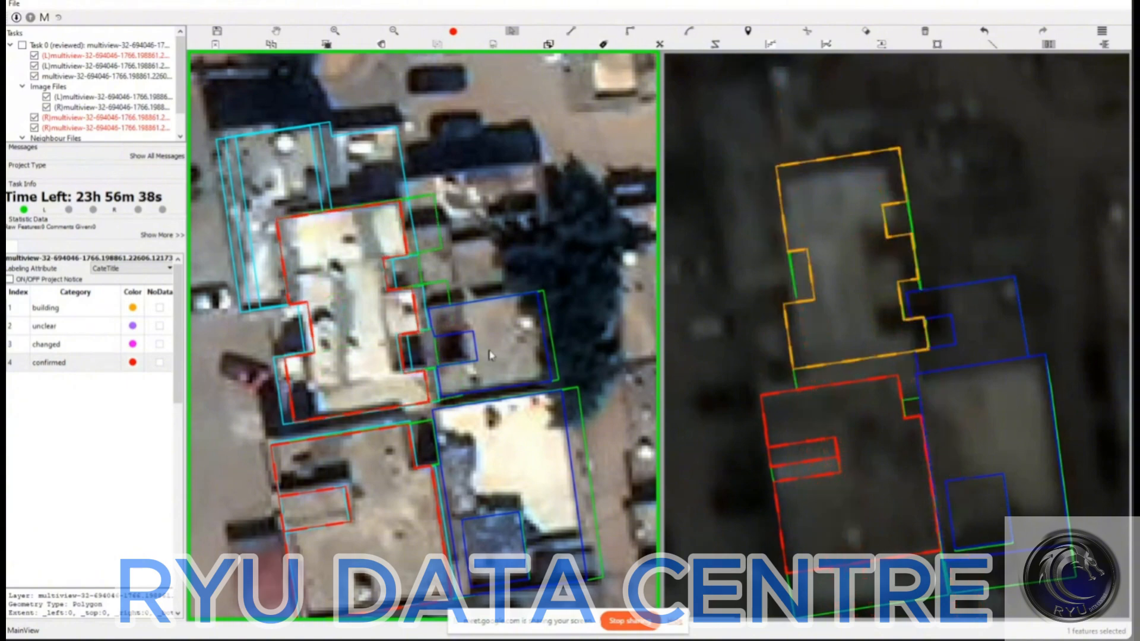
{"action": "scroll", "coordinate": [491, 355], "scroll_direction": "up", "scroll_amount": 1}
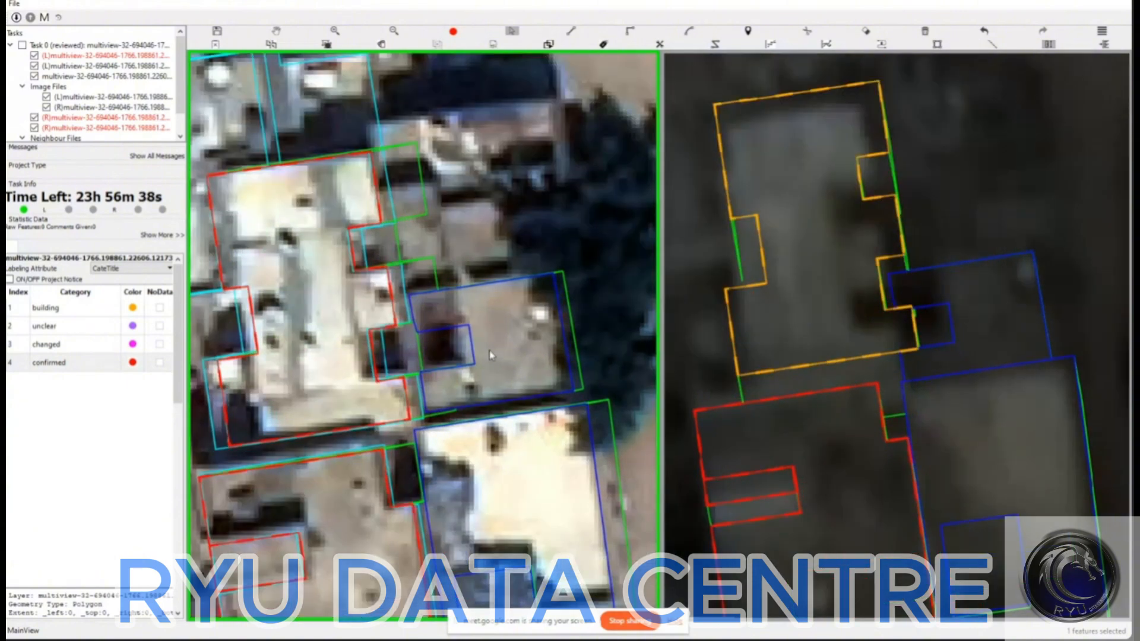
- Shift the white-roofed building's matching outline slightly down along its guide lines in the dark image
{"action": "scroll", "coordinate": [490, 355], "scroll_direction": "down", "scroll_amount": 2}
{"action": "key", "text": "space"}
{"action": "left_click_drag", "start_coordinate": [485, 298], "coordinate": [407, 254]}
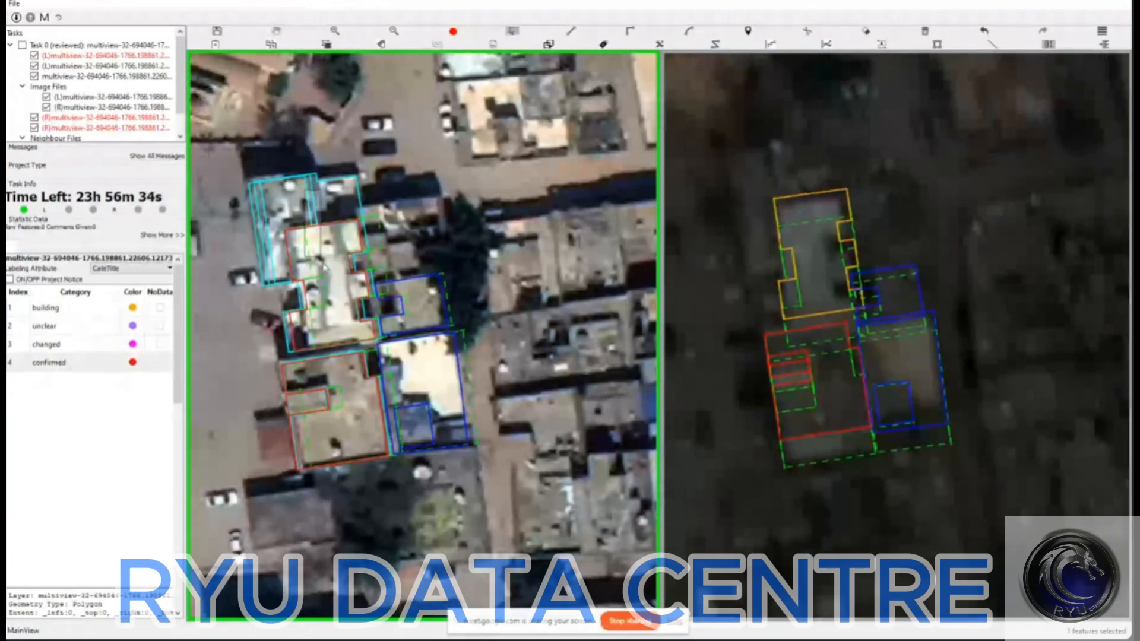
{"action": "left_click", "coordinate": [347, 295]}
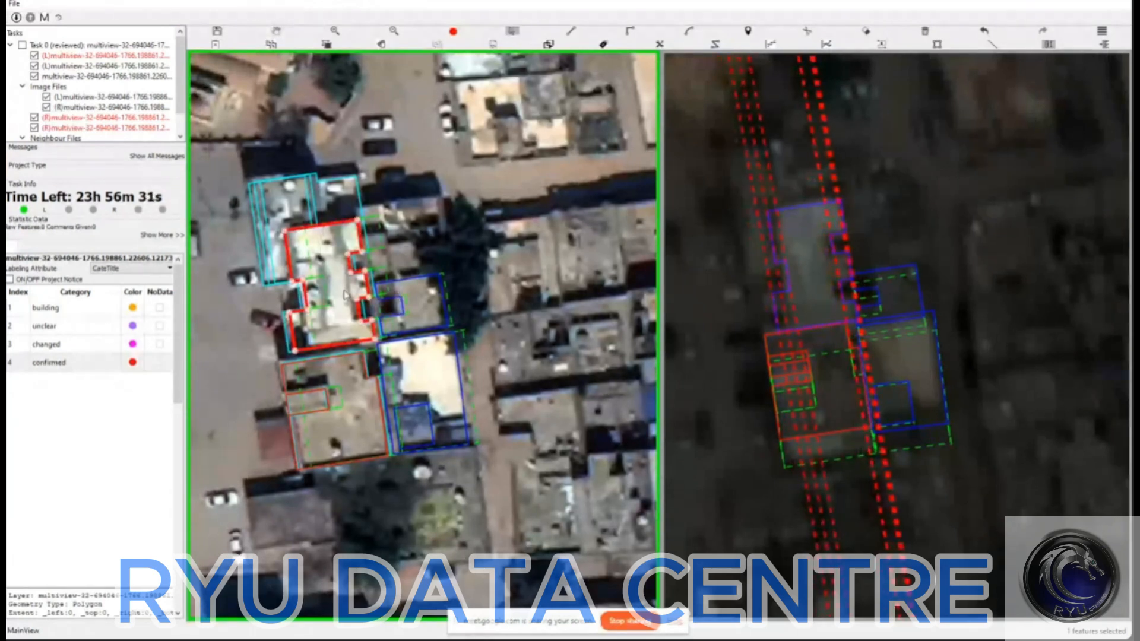
{"action": "key", "text": "Escape"}
- Examine the roof edges of the white-roofed building and its neighbours in both images, with the outlines shown and hidden
{"action": "scroll", "coordinate": [414, 313], "scroll_direction": "up", "scroll_amount": 2}
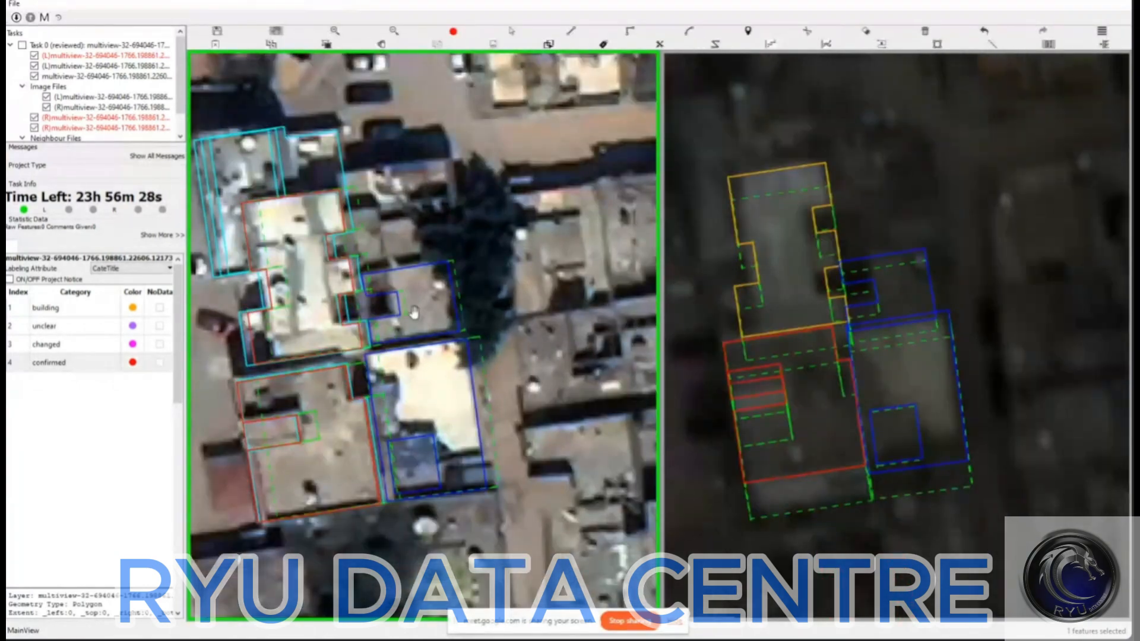
{"action": "scroll", "coordinate": [414, 313], "scroll_direction": "up", "scroll_amount": 3}
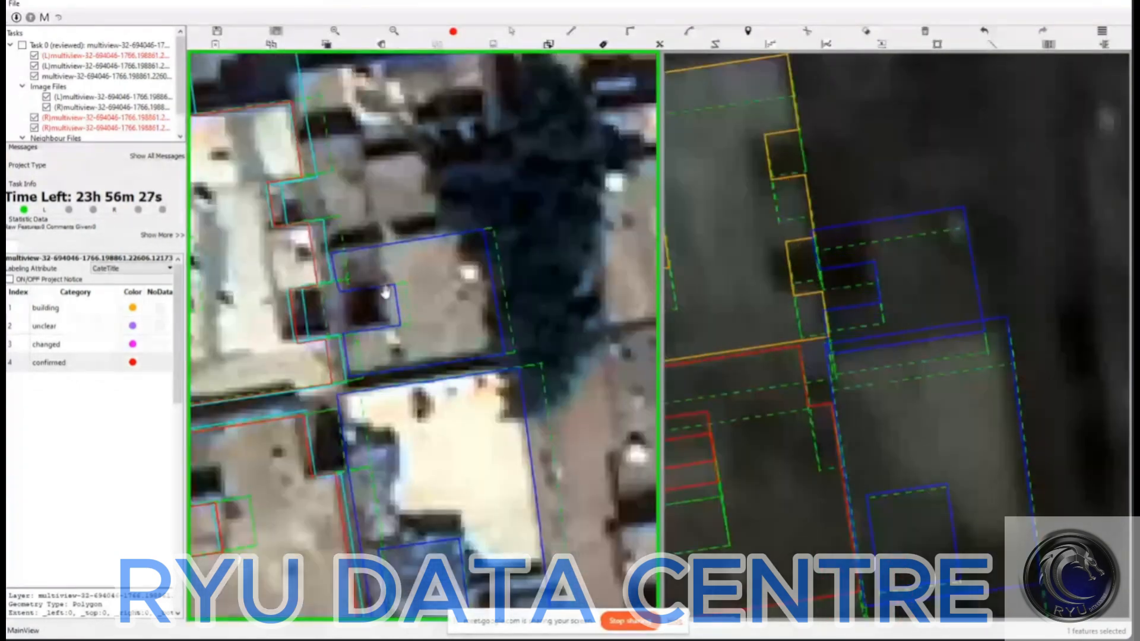
{"action": "scroll", "coordinate": [359, 308], "scroll_direction": "down", "scroll_amount": 2}
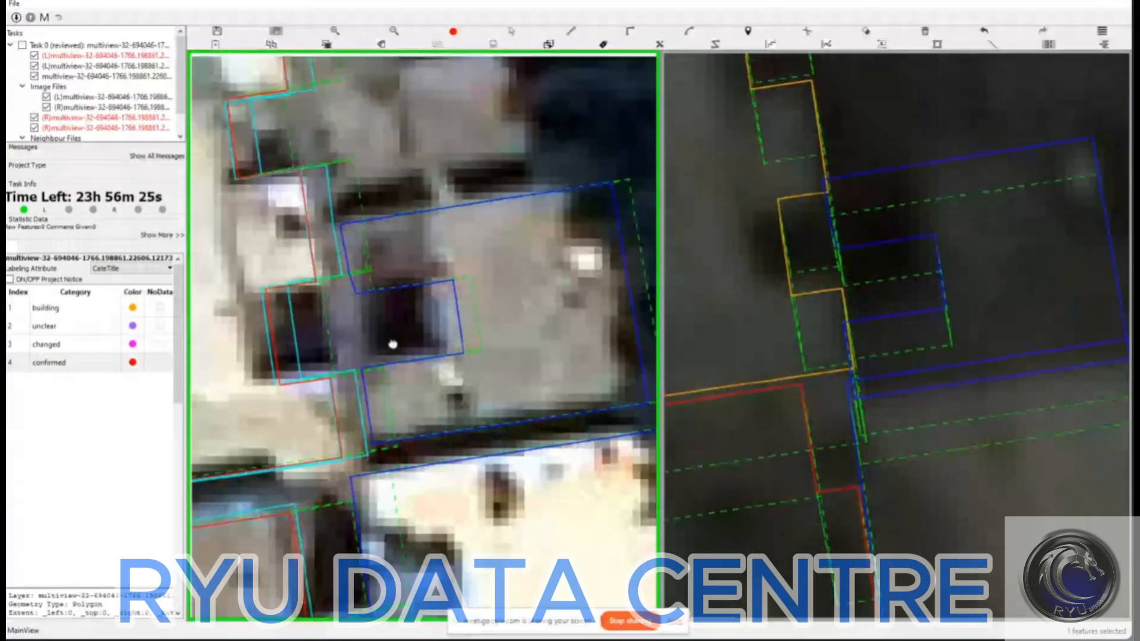
{"action": "scroll", "coordinate": [351, 332], "scroll_direction": "down", "scroll_amount": 2}
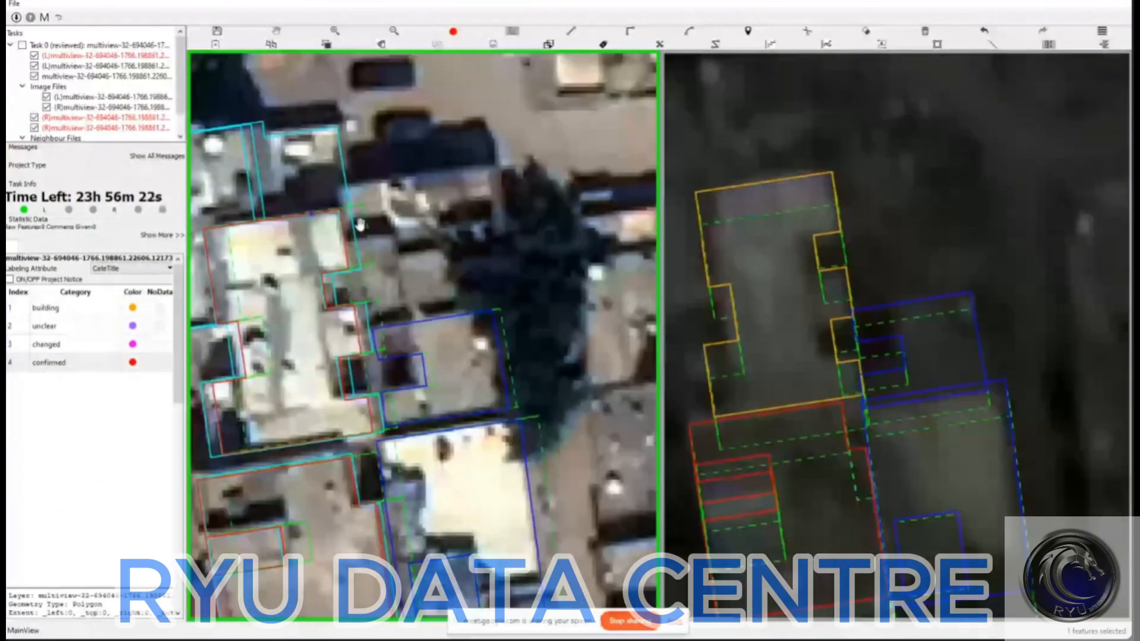
{"action": "left_click_drag", "start_coordinate": [352, 223], "coordinate": [430, 220]}
{"action": "key", "text": "space"}
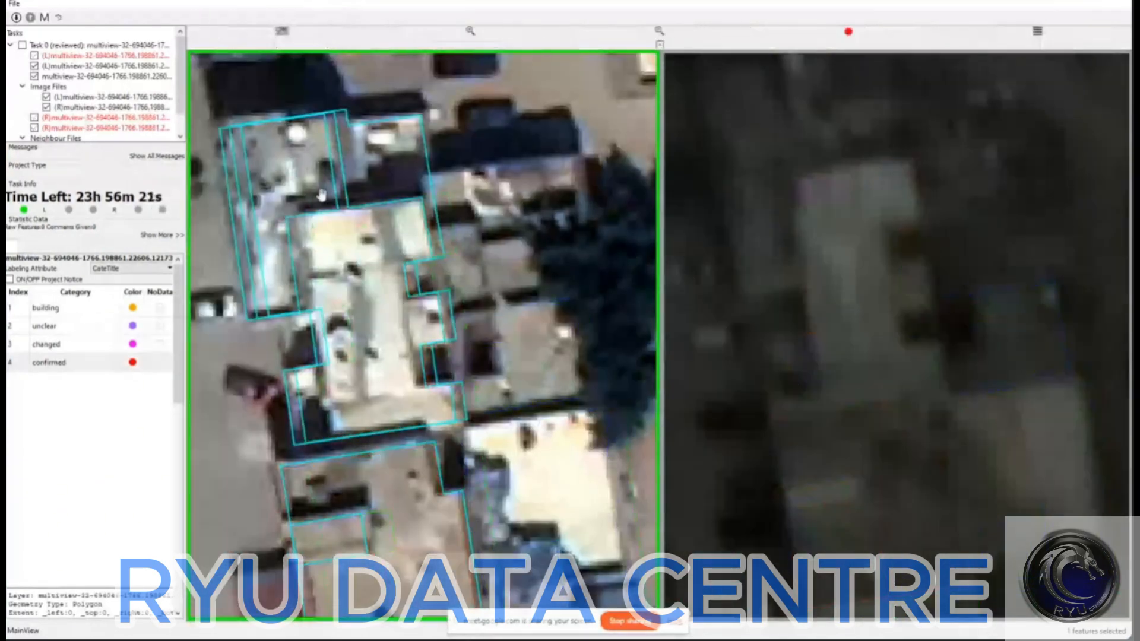
{"action": "key", "text": "space"}
- Nudge the white-roofed building's matching outline slightly upward on its roof in the dark image
{"action": "left_click", "coordinate": [373, 349]}
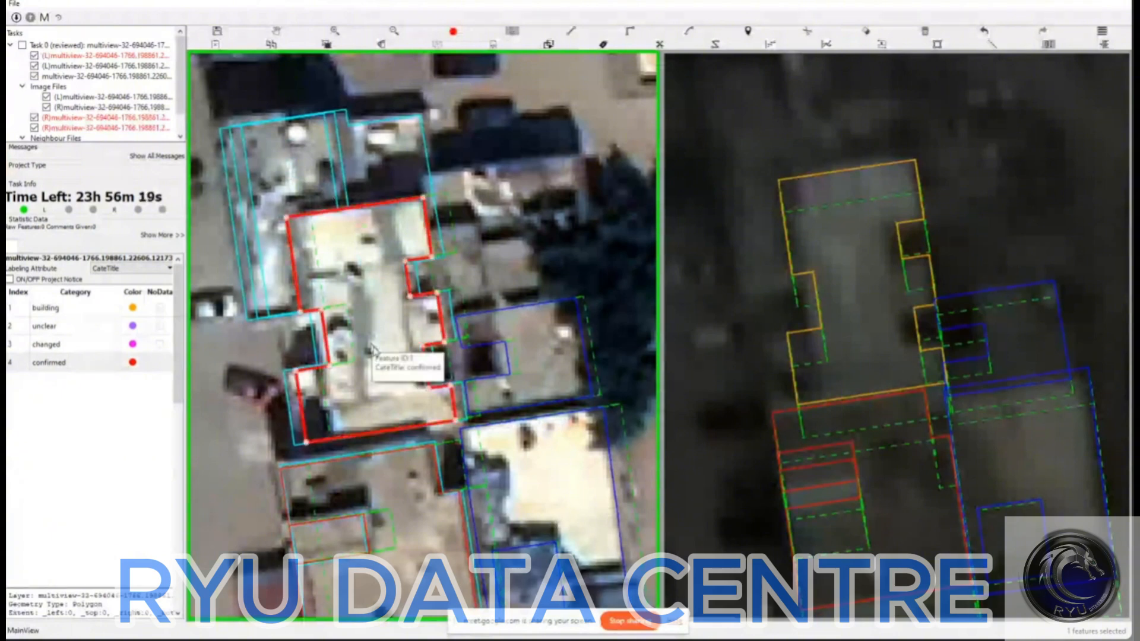
{"action": "key", "text": "Delete"}
{"action": "key", "text": "p"}
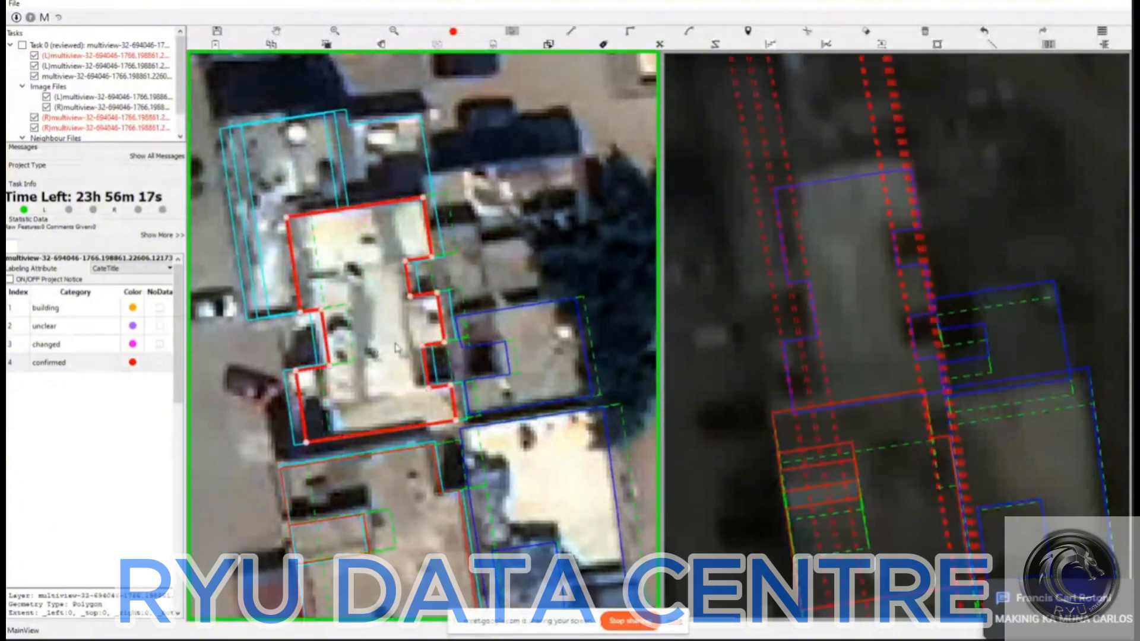
{"action": "left_click", "coordinate": [399, 345]}
{"action": "scroll", "coordinate": [400, 333], "scroll_direction": "up", "scroll_amount": 4}
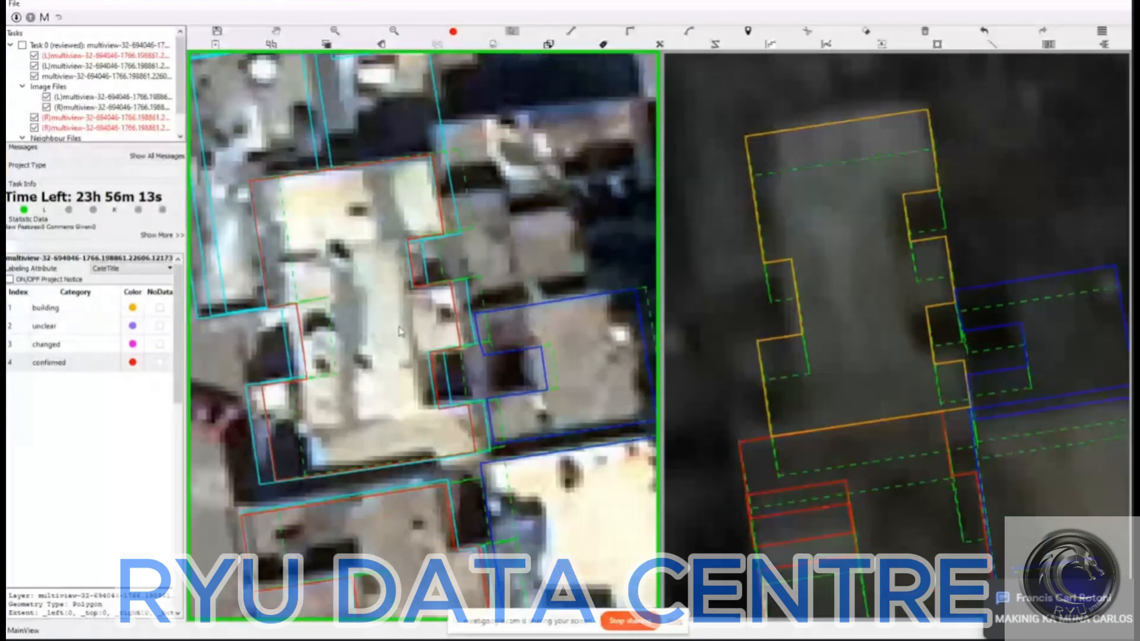
- Move the upper left edge of the white-roofed building's outline inward onto the roof edge, flush with the inside of the notch
{"action": "scroll", "coordinate": [400, 333], "scroll_direction": "down", "scroll_amount": 5}
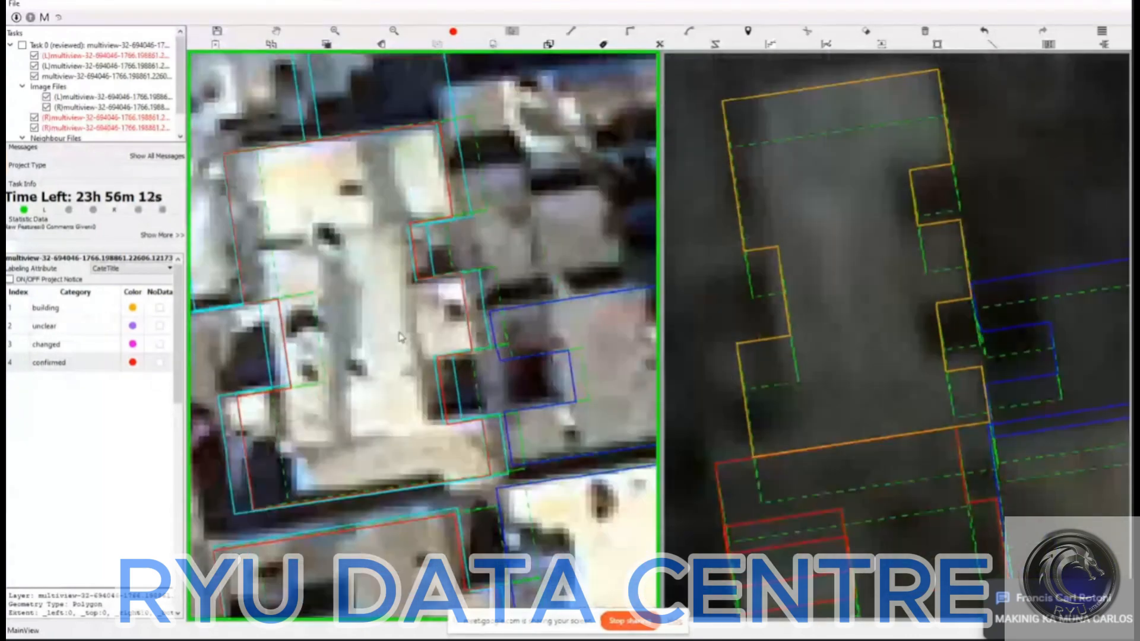
{"action": "scroll", "coordinate": [857, 238], "scroll_direction": "down", "scroll_amount": 3}
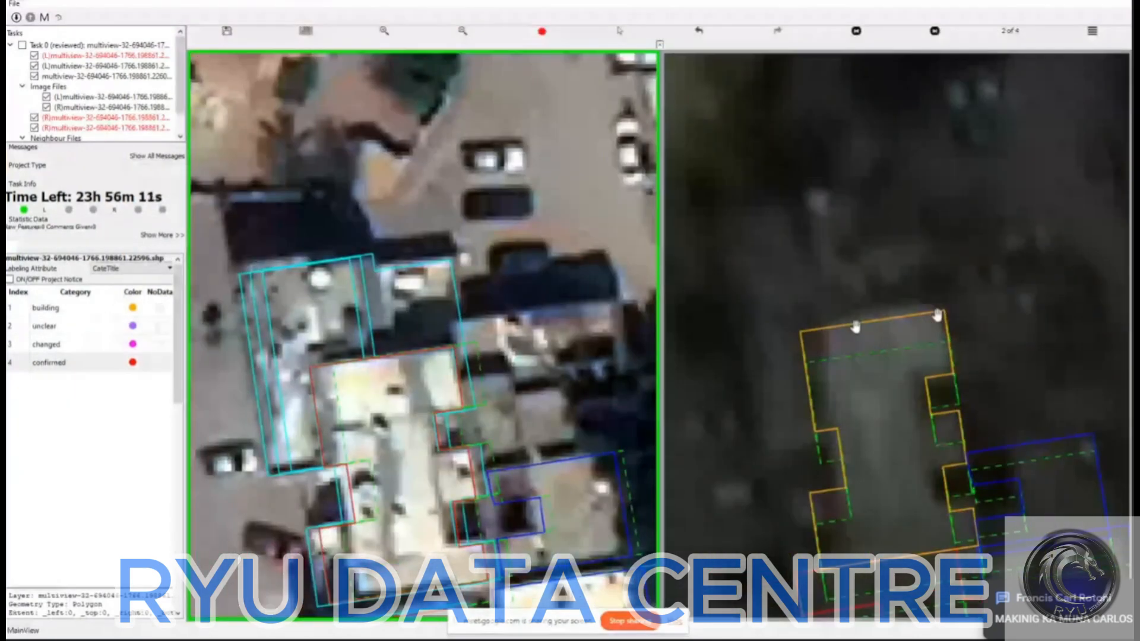
{"action": "scroll", "coordinate": [822, 191], "scroll_direction": "up", "scroll_amount": 3}
{"action": "left_click", "coordinate": [838, 260]}
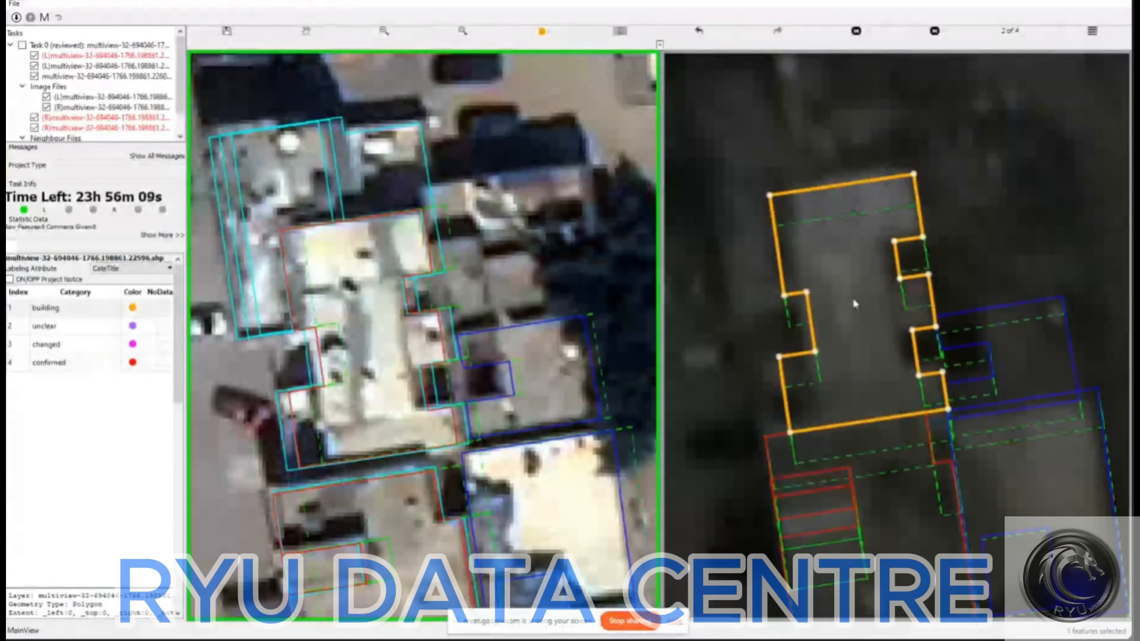
{"action": "left_click", "coordinate": [308, 284]}
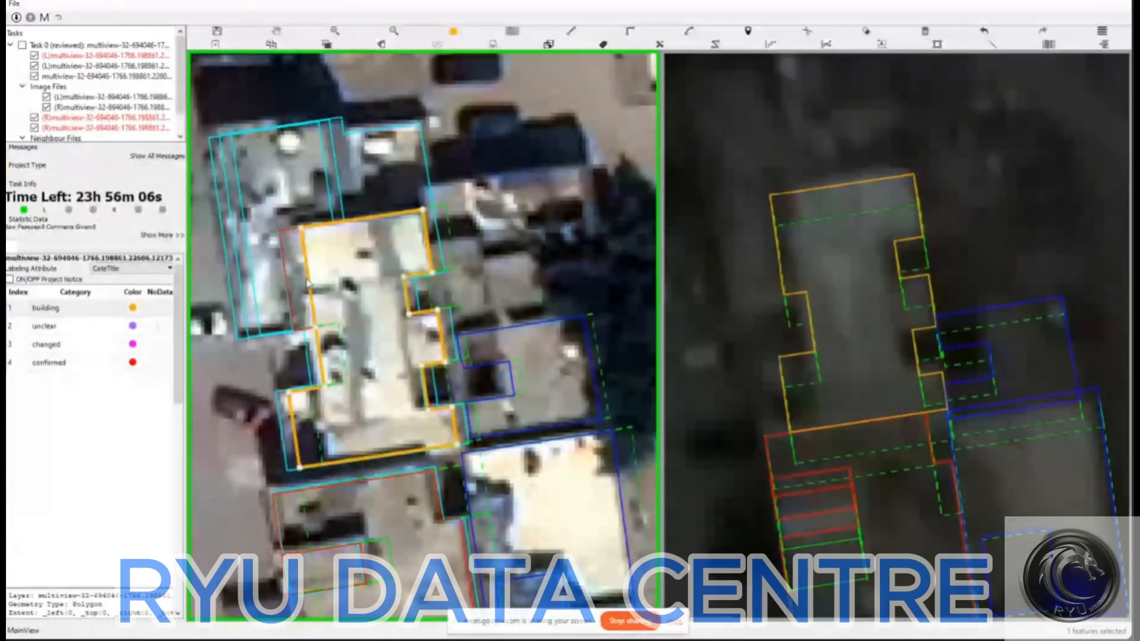
{"action": "left_click", "coordinate": [382, 315]}
{"action": "key", "text": "space"}
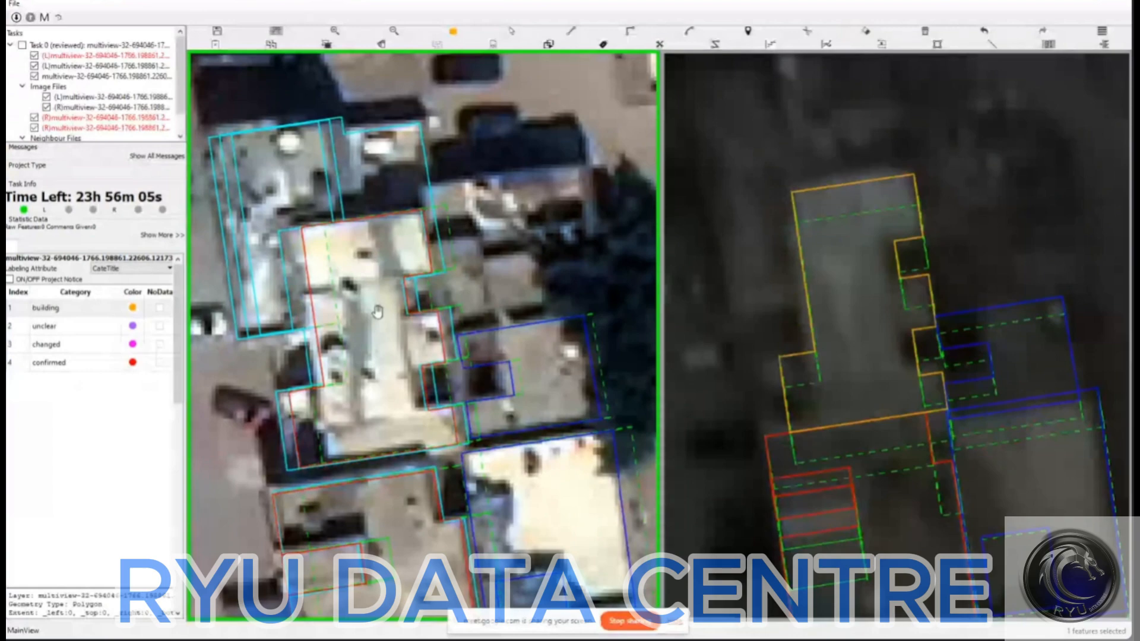
- Split the lower-left extension off the white-roofed building's outline with a cut along the main roof's left edge
{"action": "left_click_drag", "start_coordinate": [513, 212], "coordinate": [545, 155]}
{"action": "key", "text": "h"}
{"action": "key", "text": "r"}
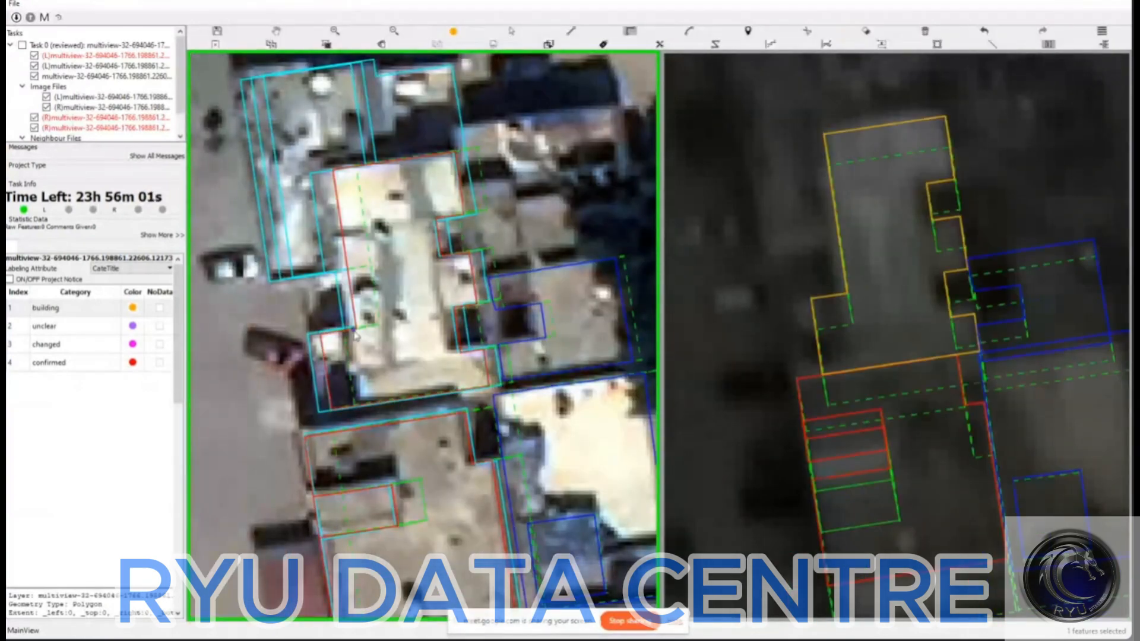
{"action": "left_click", "coordinate": [355, 333]}
{"action": "key", "text": "Escape"}
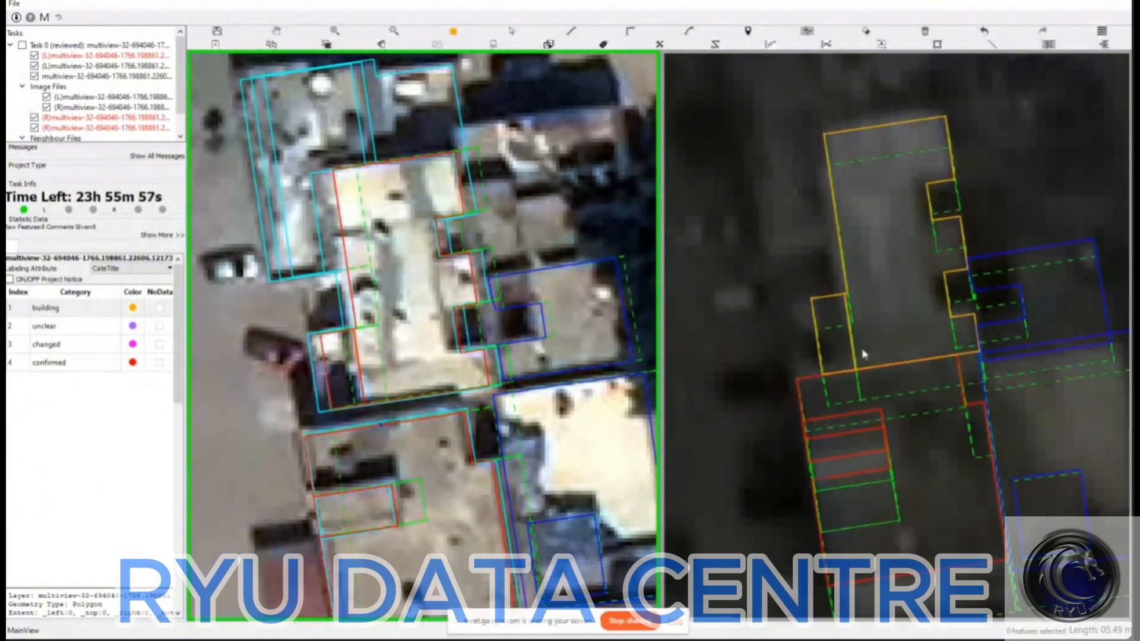
{"action": "key", "text": "Escape"}
{"action": "left_click", "coordinate": [360, 356]}
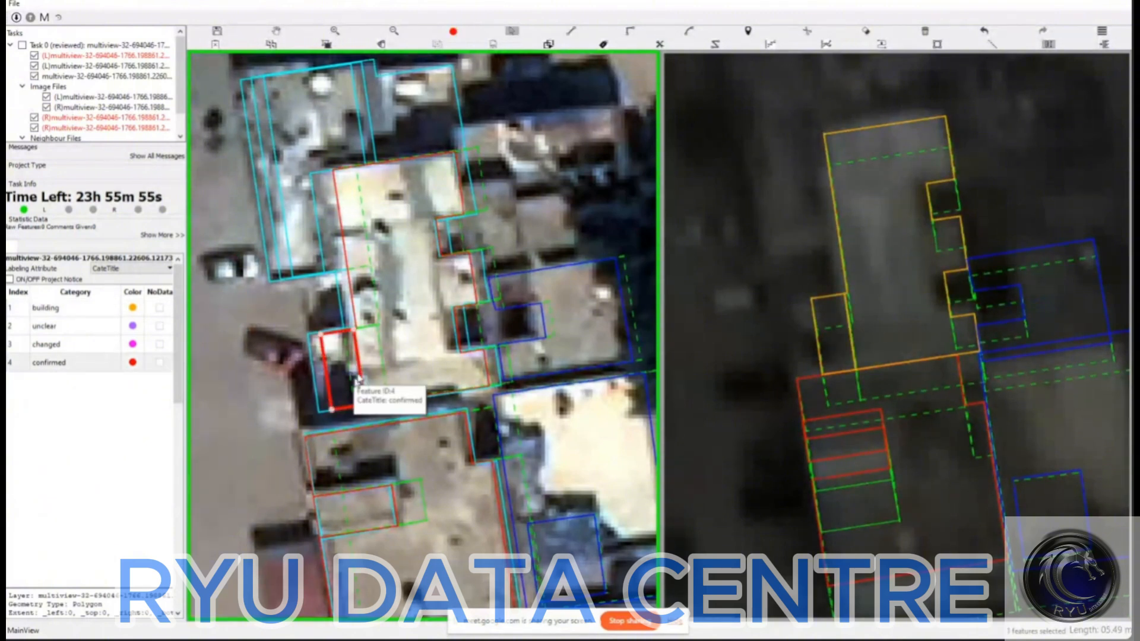
{"action": "left_click", "coordinate": [368, 410]}
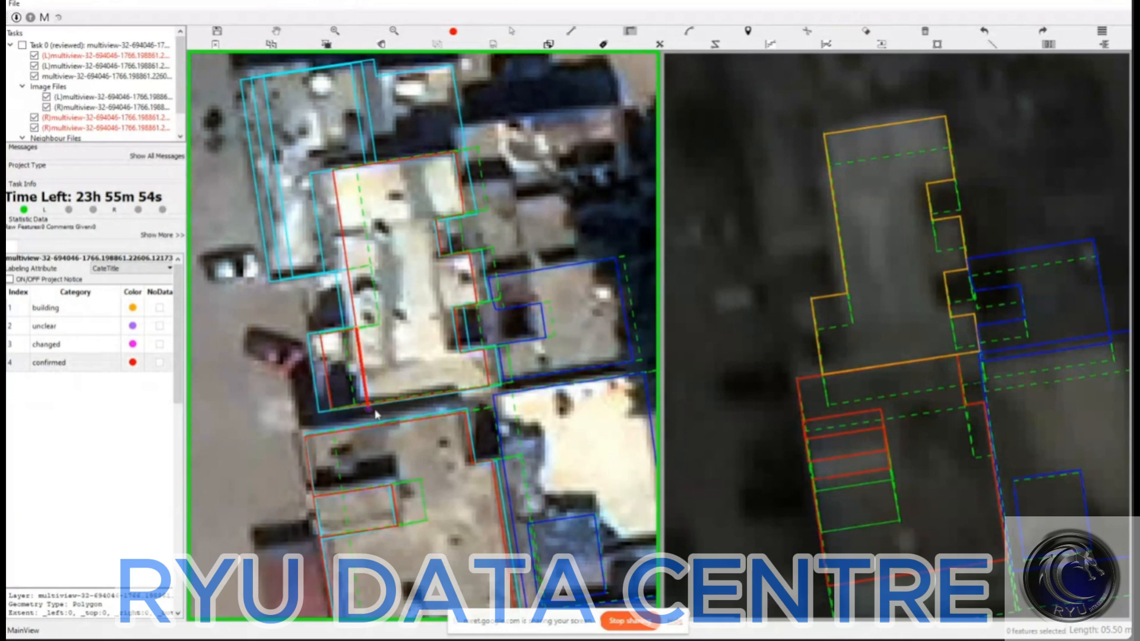
{"action": "key", "text": "Escape"}
- Widen the small lower-left outline to the left, and shift the matching outlines of both parts upward onto their roofs in the dark image
{"action": "left_click", "coordinate": [327, 371]}
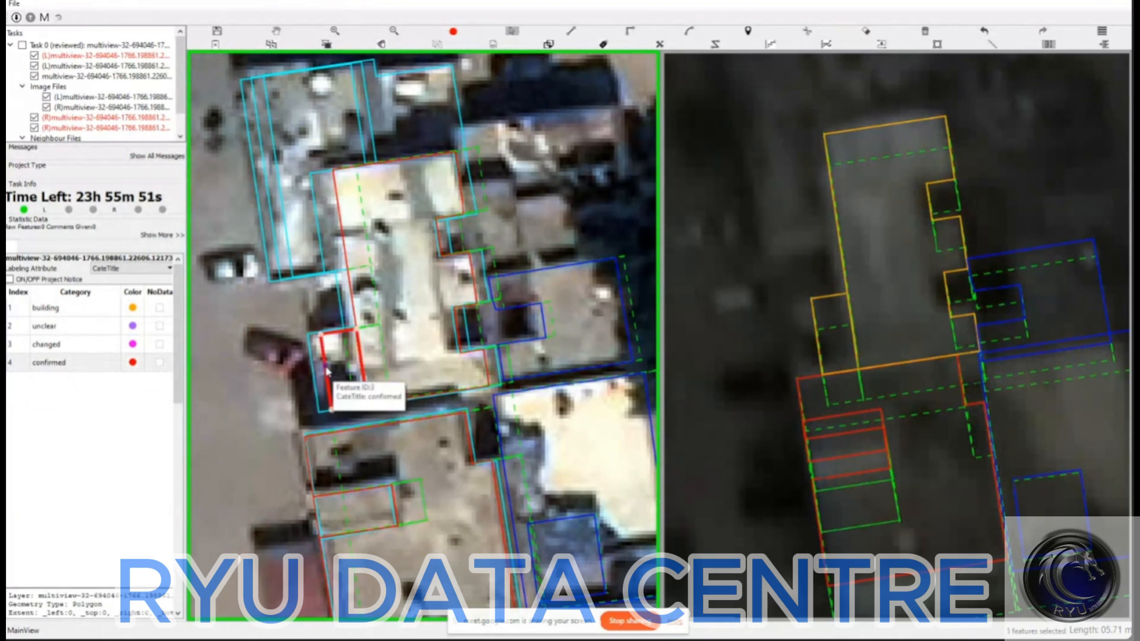
{"action": "left_click_drag", "start_coordinate": [328, 371], "coordinate": [316, 373]}
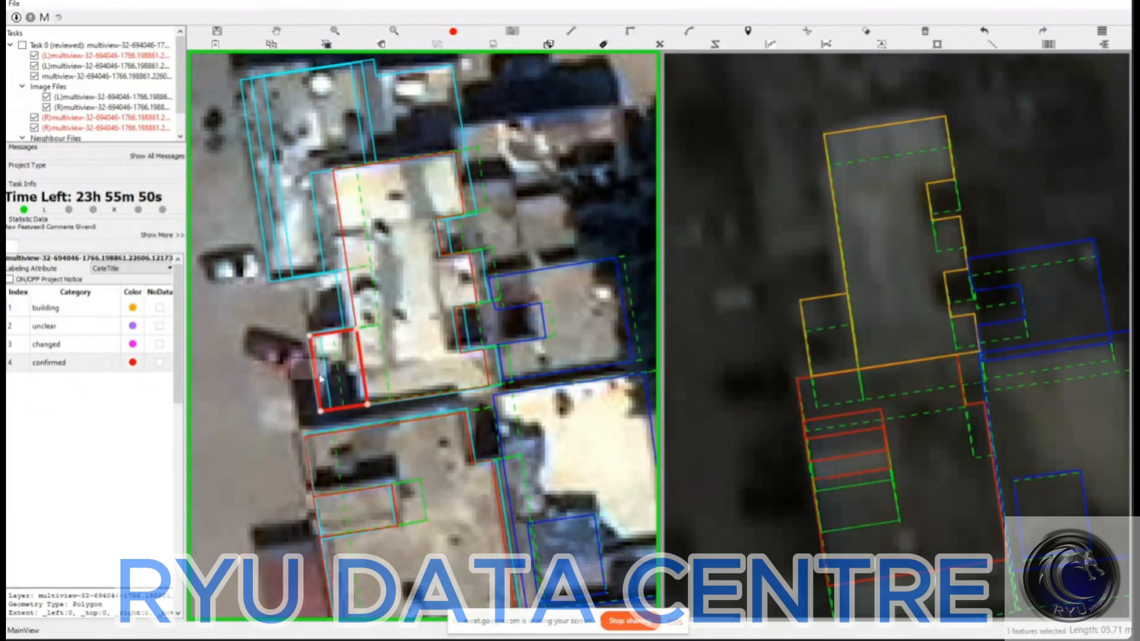
{"action": "left_click", "coordinate": [323, 378]}
{"action": "left_click_drag", "start_coordinate": [326, 380], "coordinate": [322, 388]}
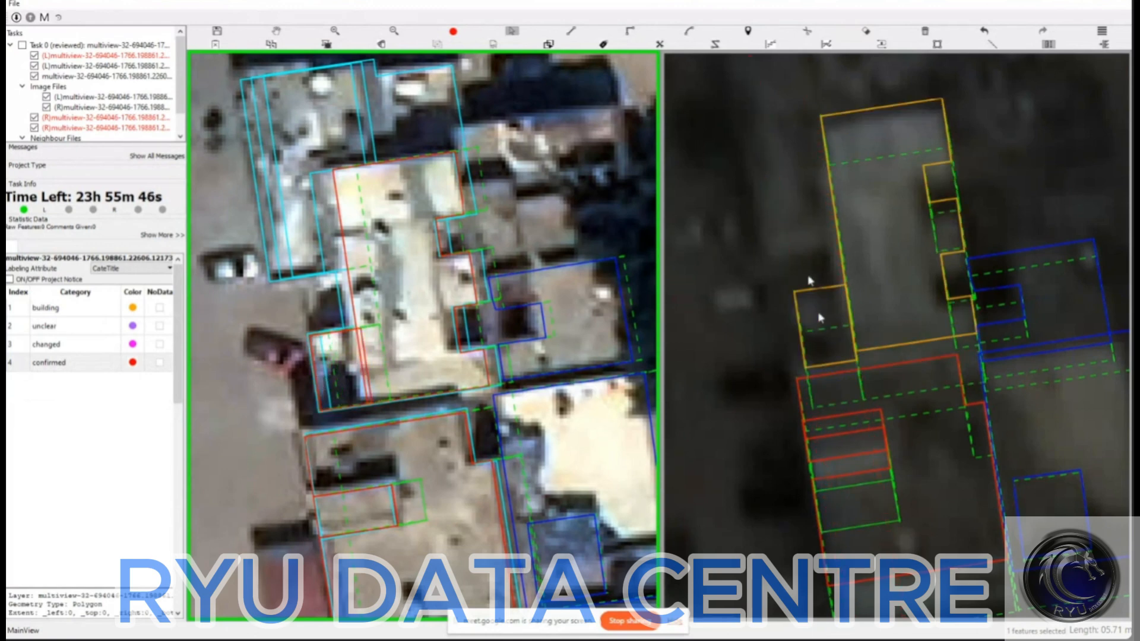
- Label the matching outlines of the white-roofed building and its small extension as confirmed in the dark image
{"action": "left_click", "coordinate": [820, 351]}
{"action": "left_click", "coordinate": [879, 178]}
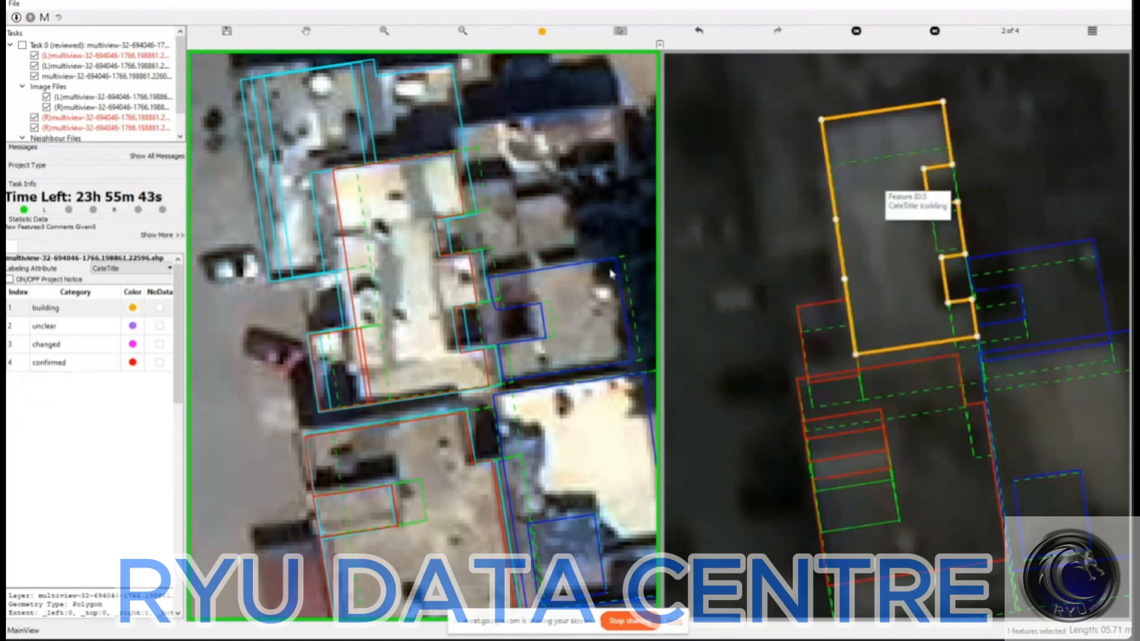
{"action": "left_click", "coordinate": [753, 265]}
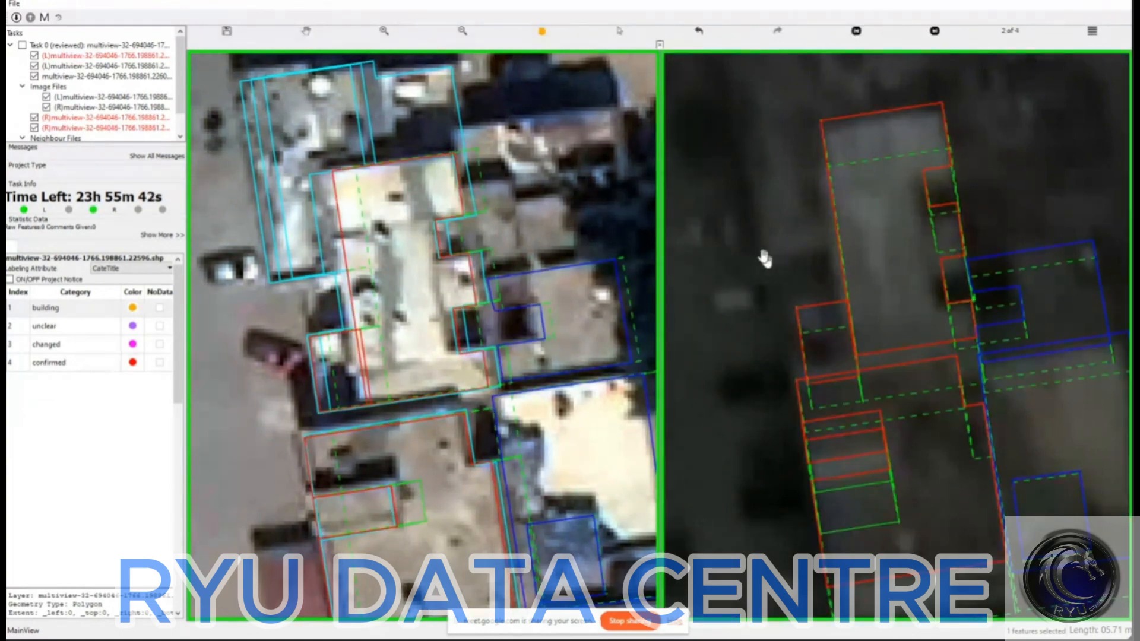
- Step through the remaining neighbour images and check how the building outlines fit the roofs in each, returning to the dark image
{"action": "scroll", "coordinate": [764, 257], "scroll_direction": "down", "scroll_amount": 5}
{"action": "key", "text": "Right"}
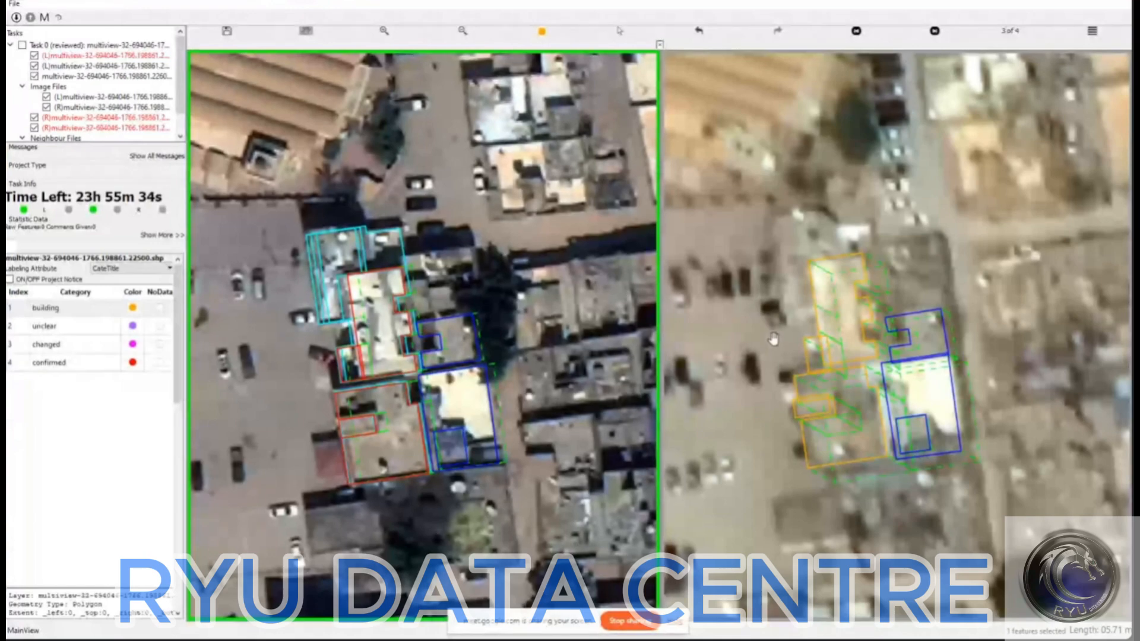
{"action": "key", "text": "Right"}
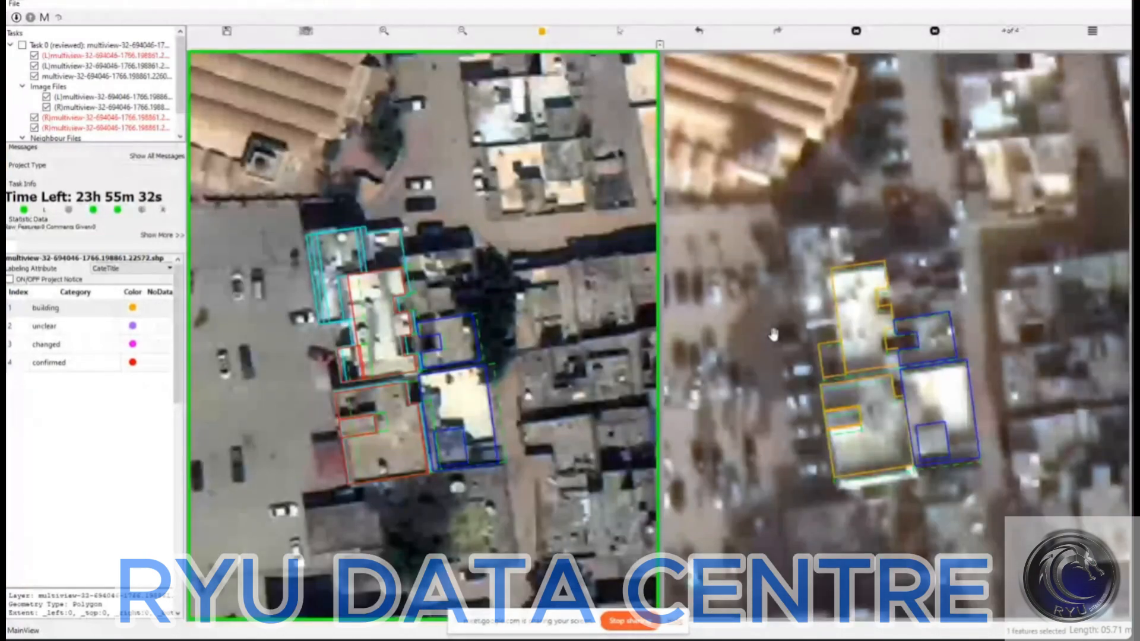
{"action": "scroll", "coordinate": [796, 355], "scroll_direction": "up", "scroll_amount": 2}
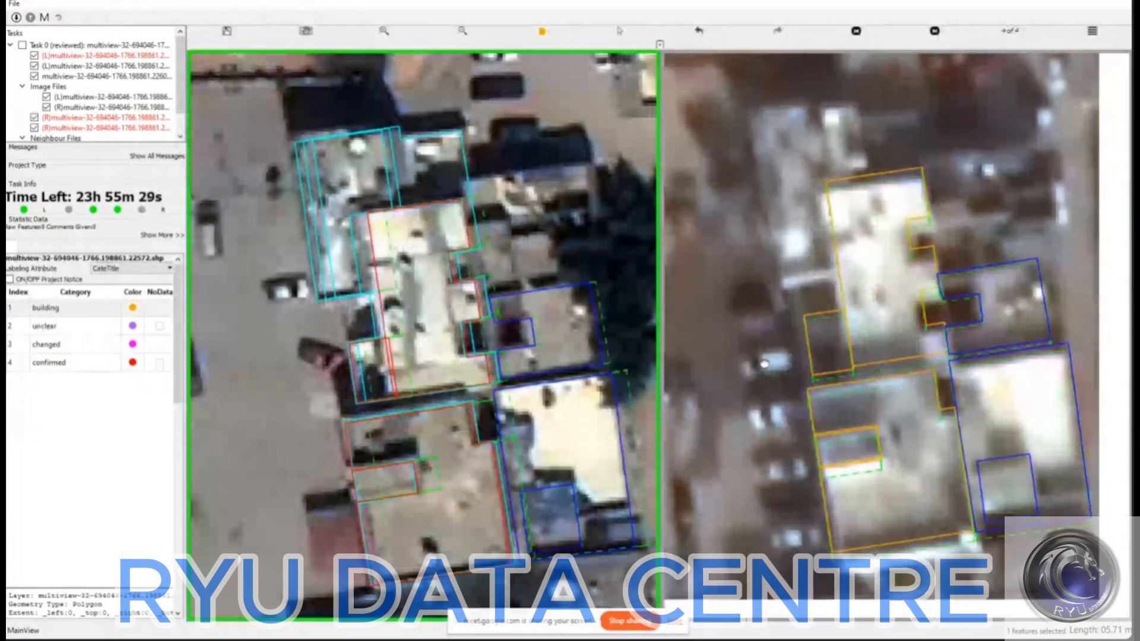
{"action": "left_click_drag", "start_coordinate": [797, 386], "coordinate": [764, 365]}
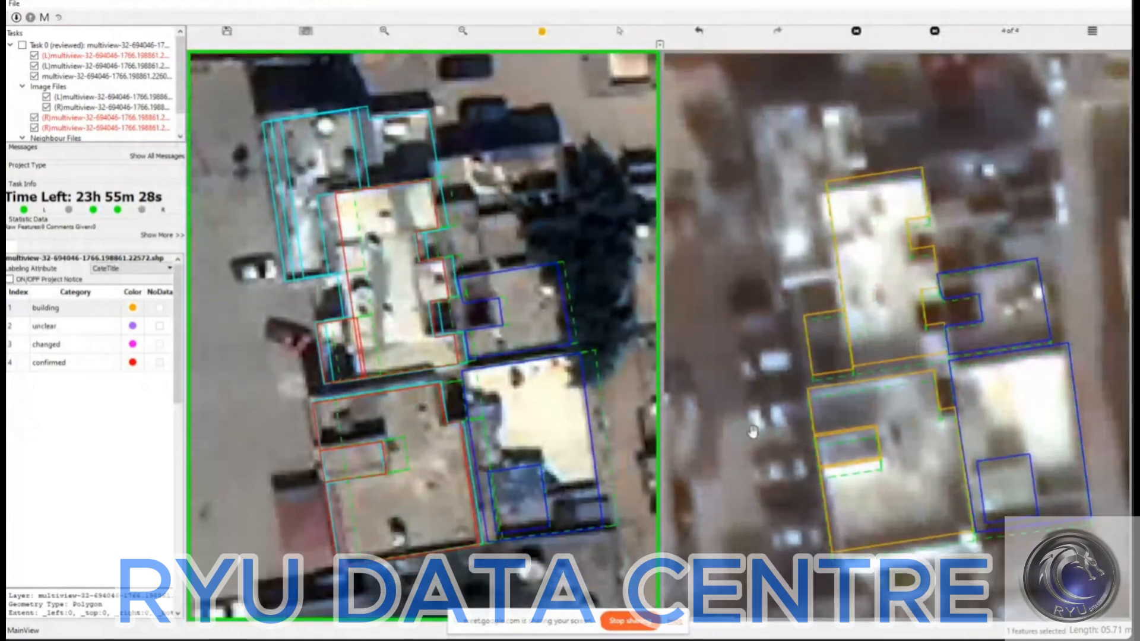
{"action": "key", "text": "space"}
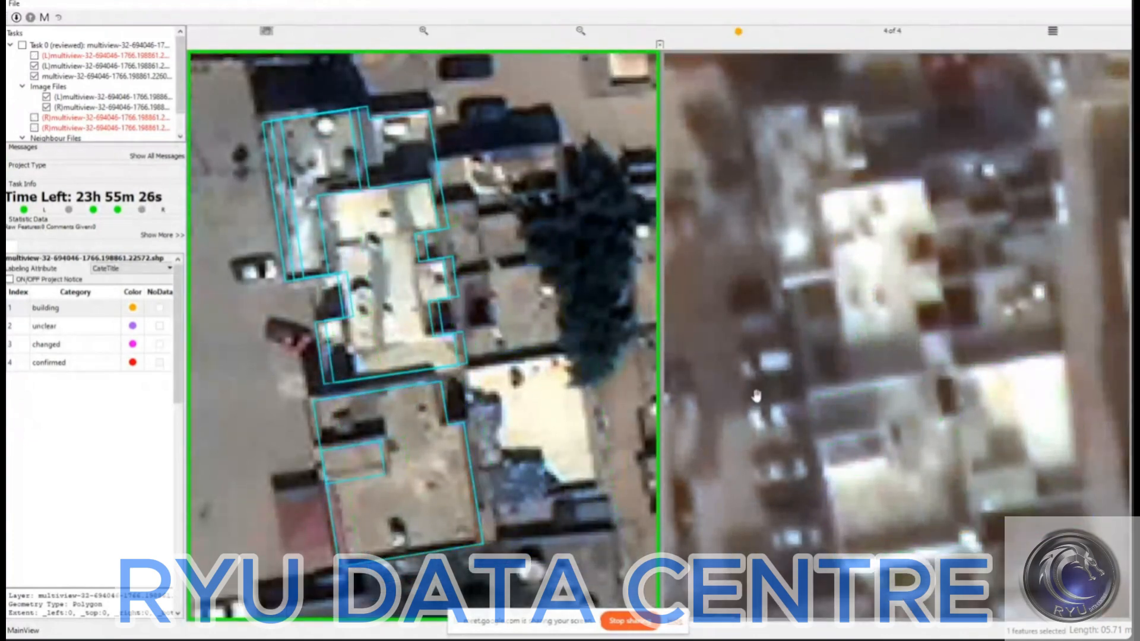
{"action": "key", "text": "space"}
{"action": "key", "text": "Right"}
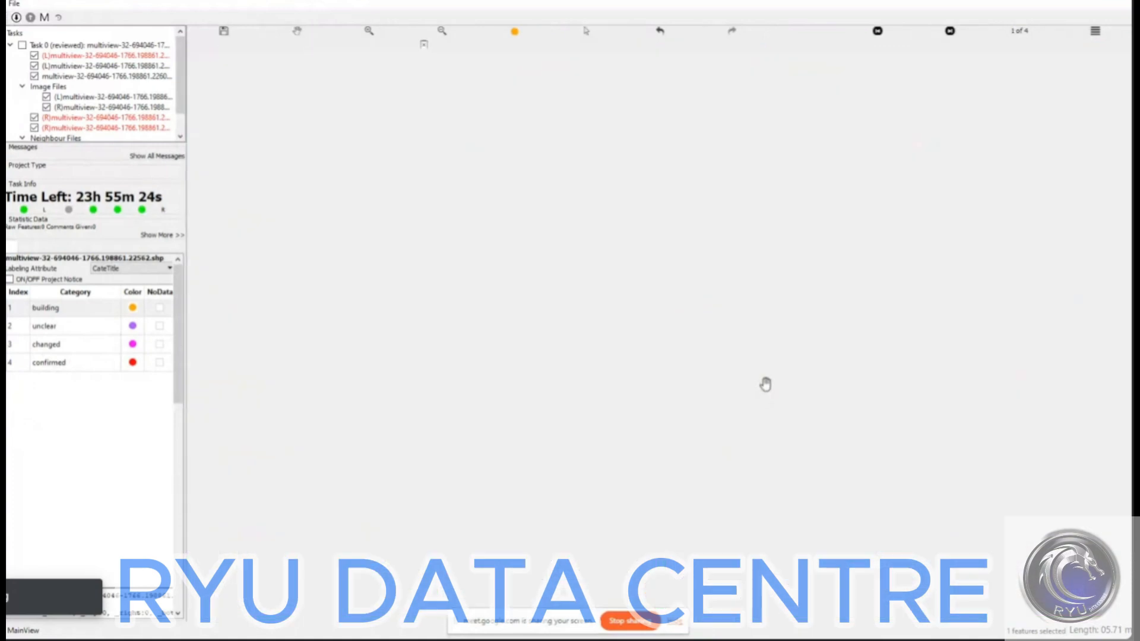
{"action": "key", "text": "space"}
{"action": "key", "text": "space"}
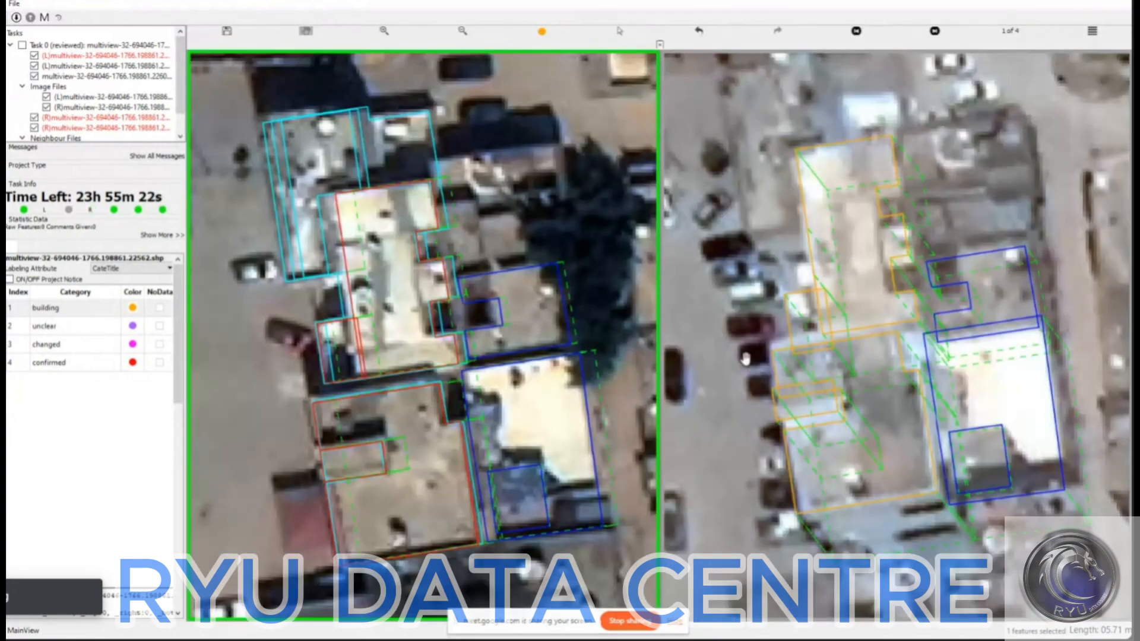
{"action": "key", "text": "Right"}
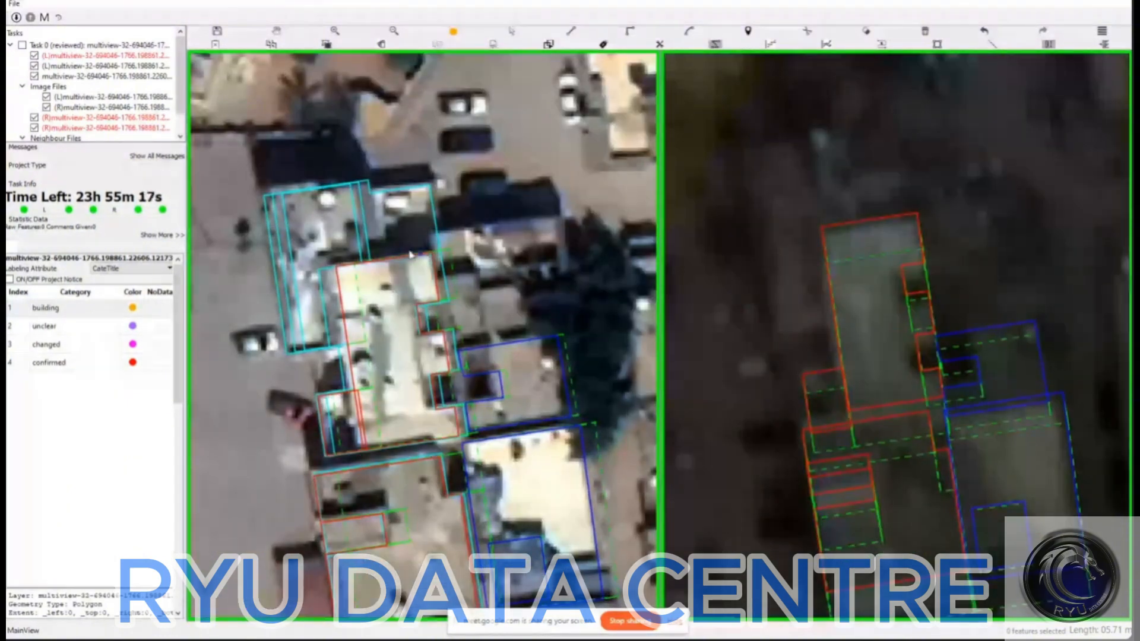
- Trace the roof bordering the white-roofed building on the upper left as a new building outline in the bright image, following the shared edge
{"action": "key", "text": "space"}
{"action": "key", "text": "space"}
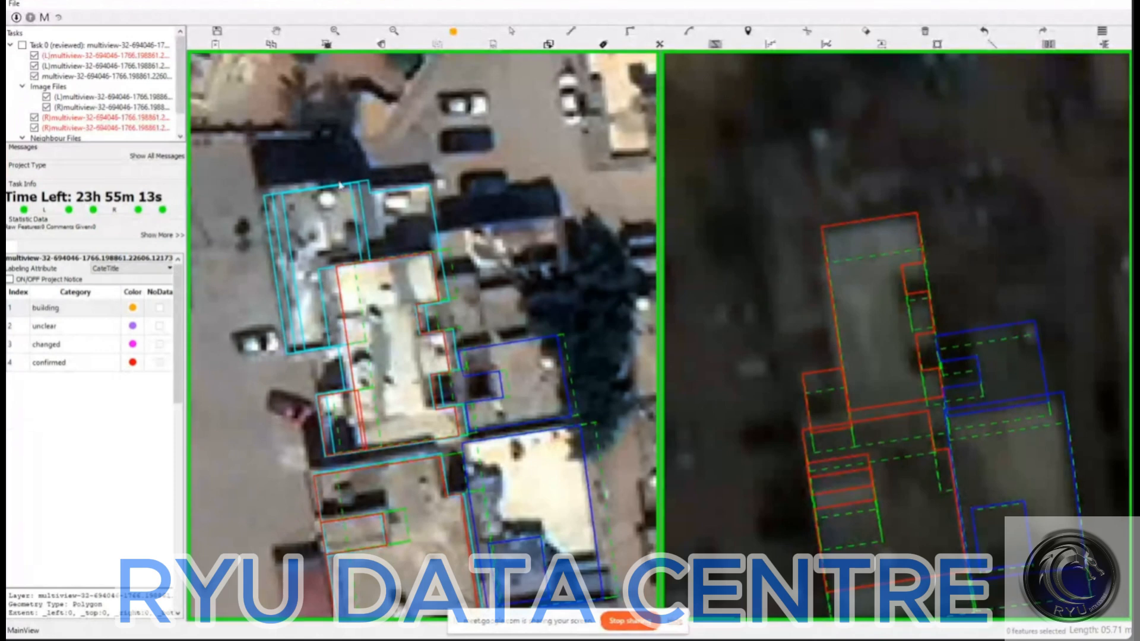
{"action": "left_click", "coordinate": [336, 263]}
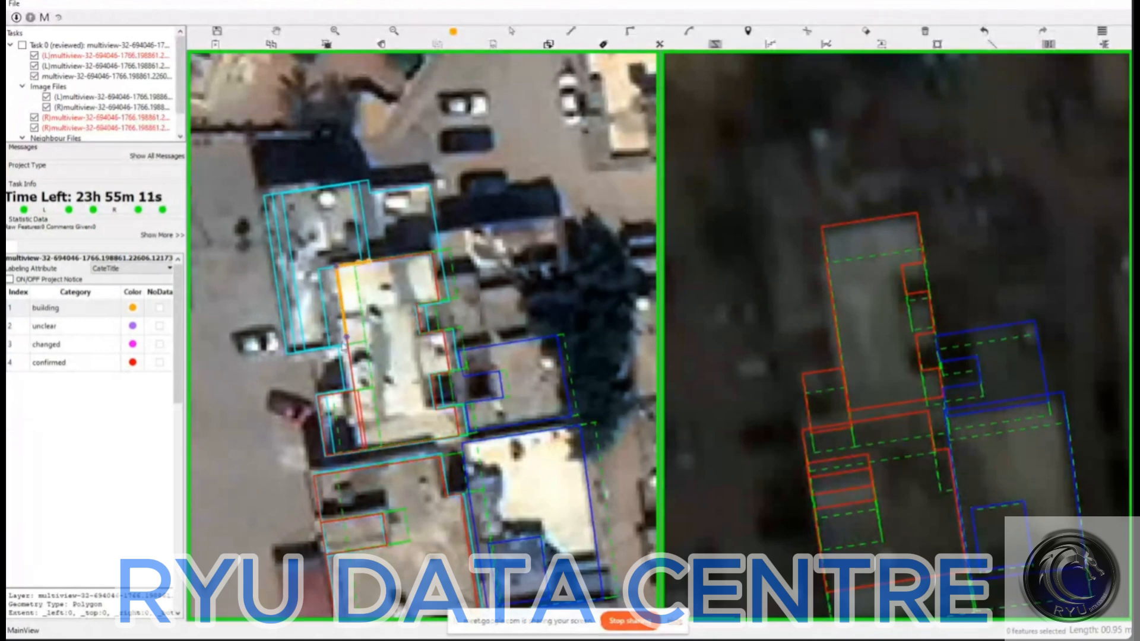
{"action": "left_click", "coordinate": [346, 349]}
{"action": "left_click", "coordinate": [296, 351]}
{"action": "left_click", "coordinate": [274, 196]}
{"action": "left_click", "coordinate": [361, 185]}
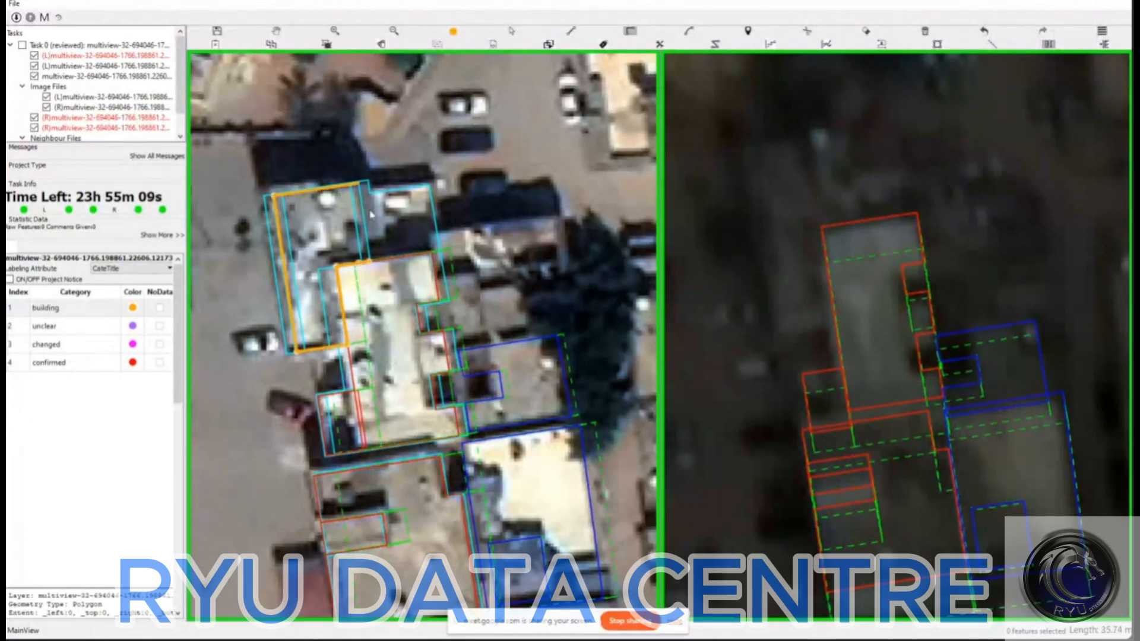
{"action": "right_click", "coordinate": [371, 264]}
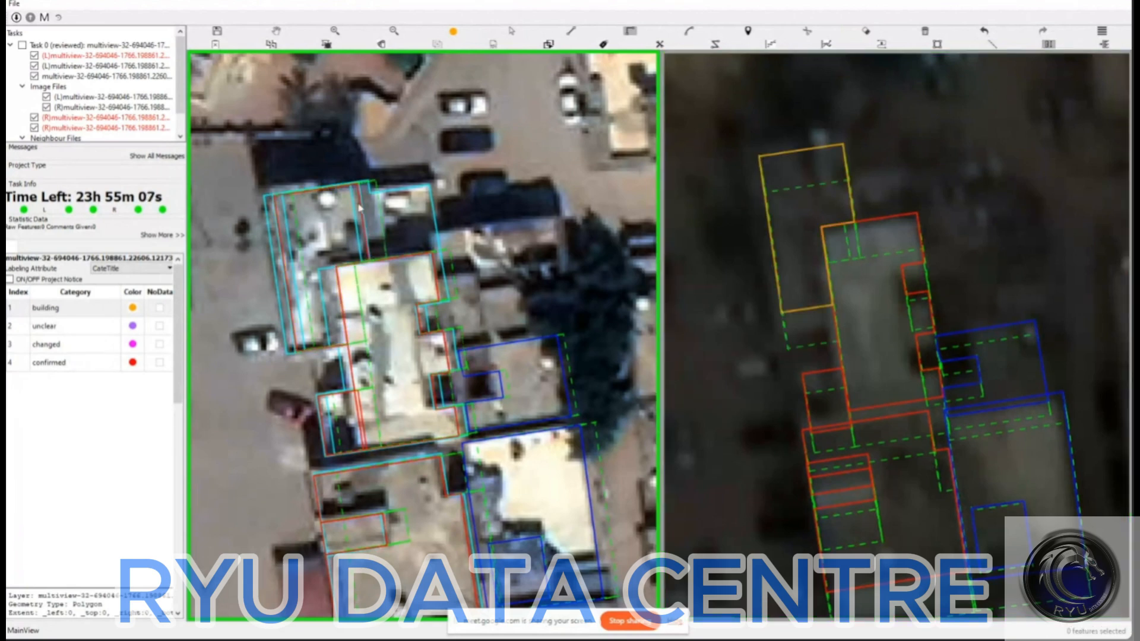
- Compare the new outline with its roof in the dark image and extend its left edge outward to the roof's edge
{"action": "left_click", "coordinate": [313, 202]}
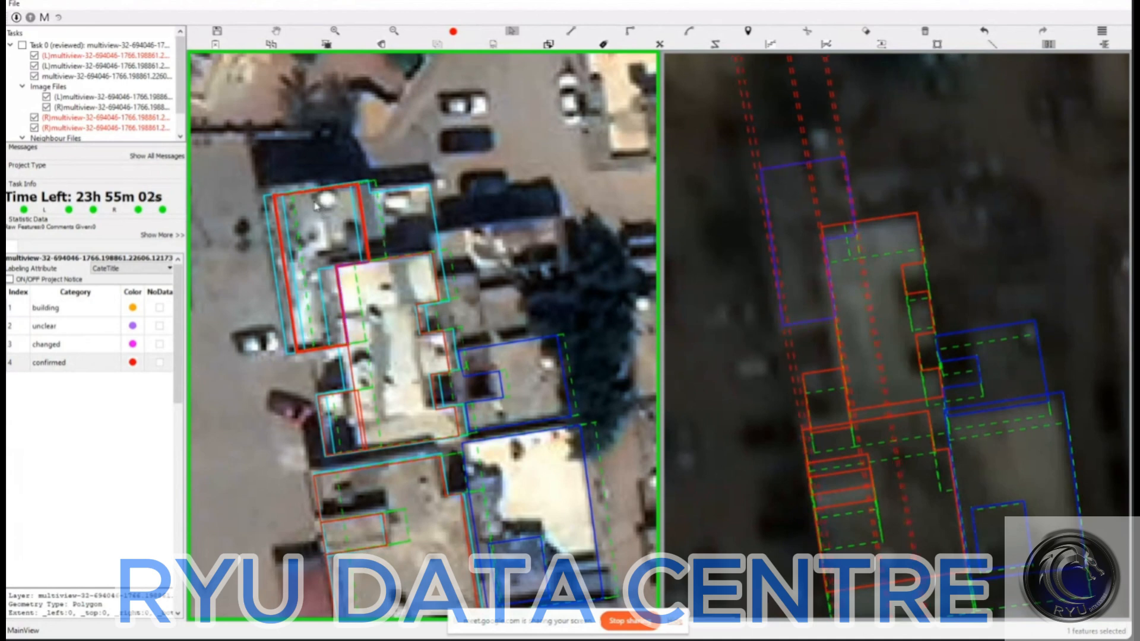
{"action": "left_click", "coordinate": [315, 206]}
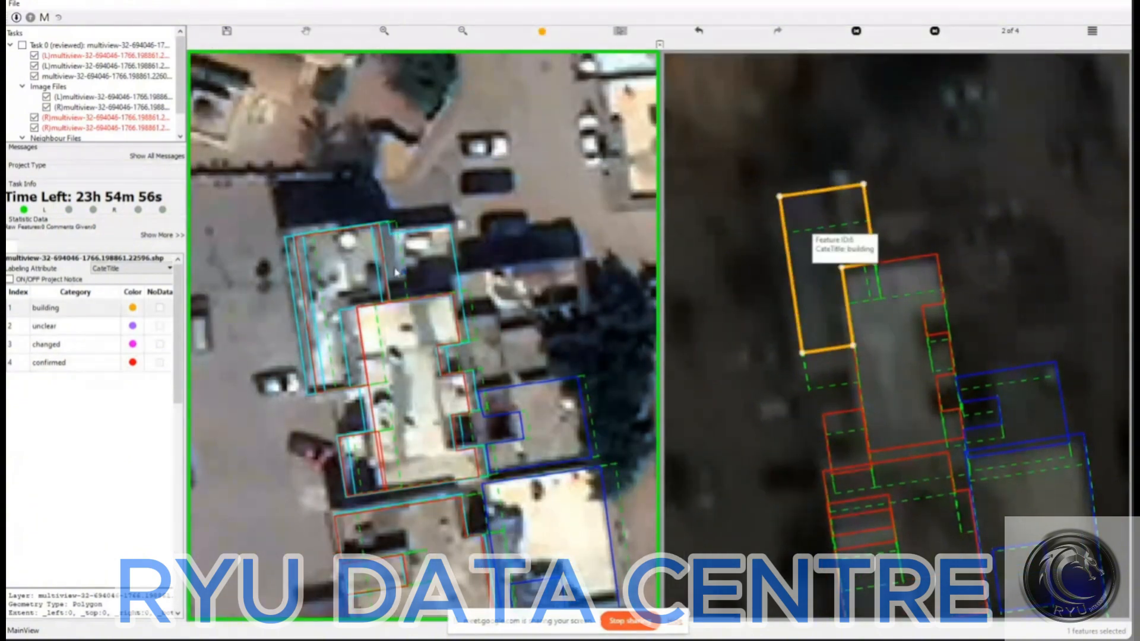
{"action": "left_click", "coordinate": [299, 273]}
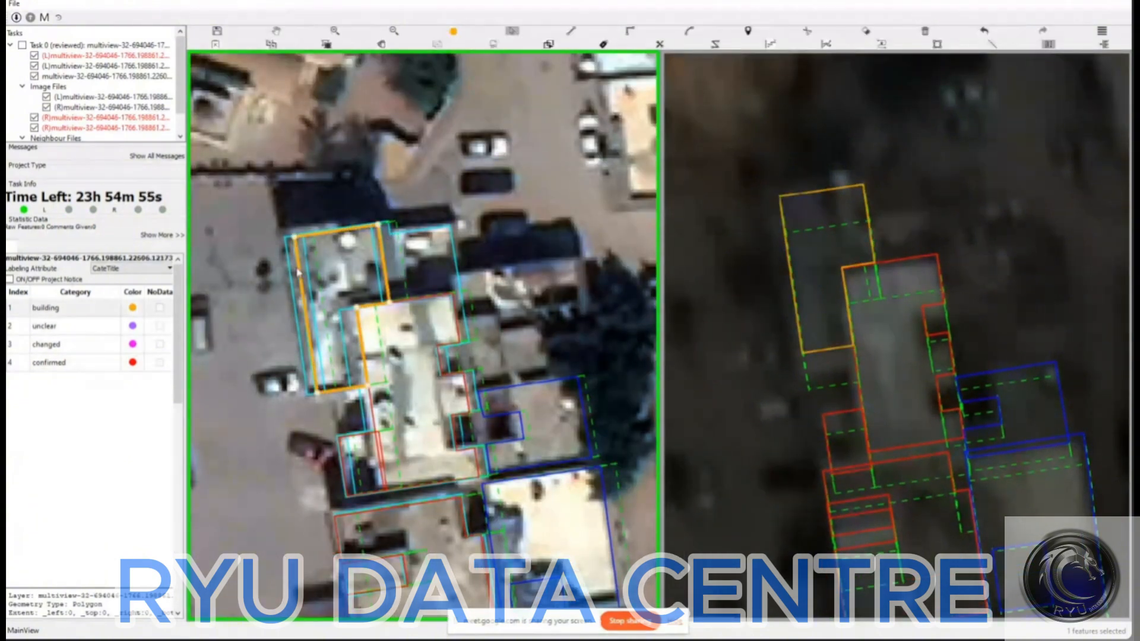
{"action": "left_click", "coordinate": [784, 205]}
{"action": "left_click", "coordinate": [848, 221]}
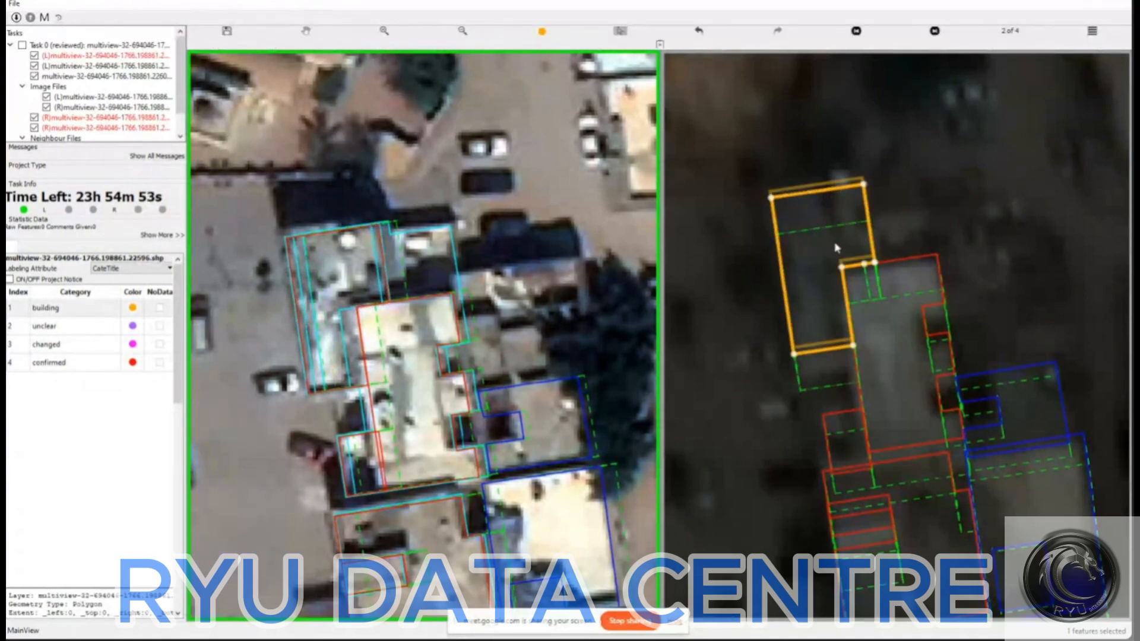
- Check the new outline's fit in the remaining neighbour images and label it as confirmed in the bright image
{"action": "key", "text": "Right"}
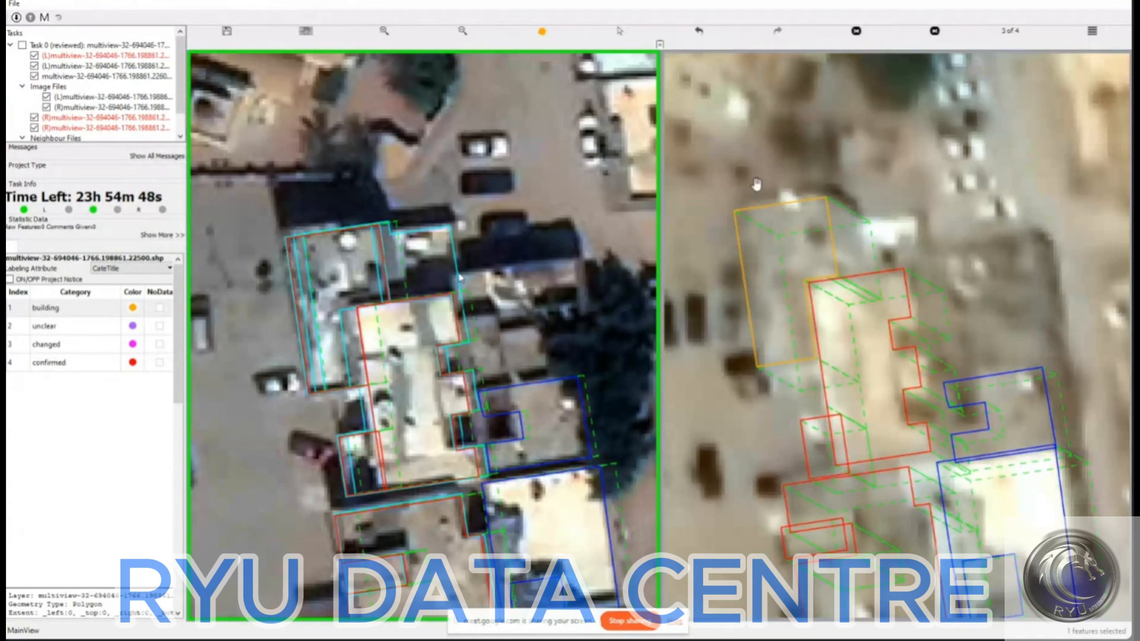
{"action": "key", "text": "space"}
{"action": "key", "text": "space"}
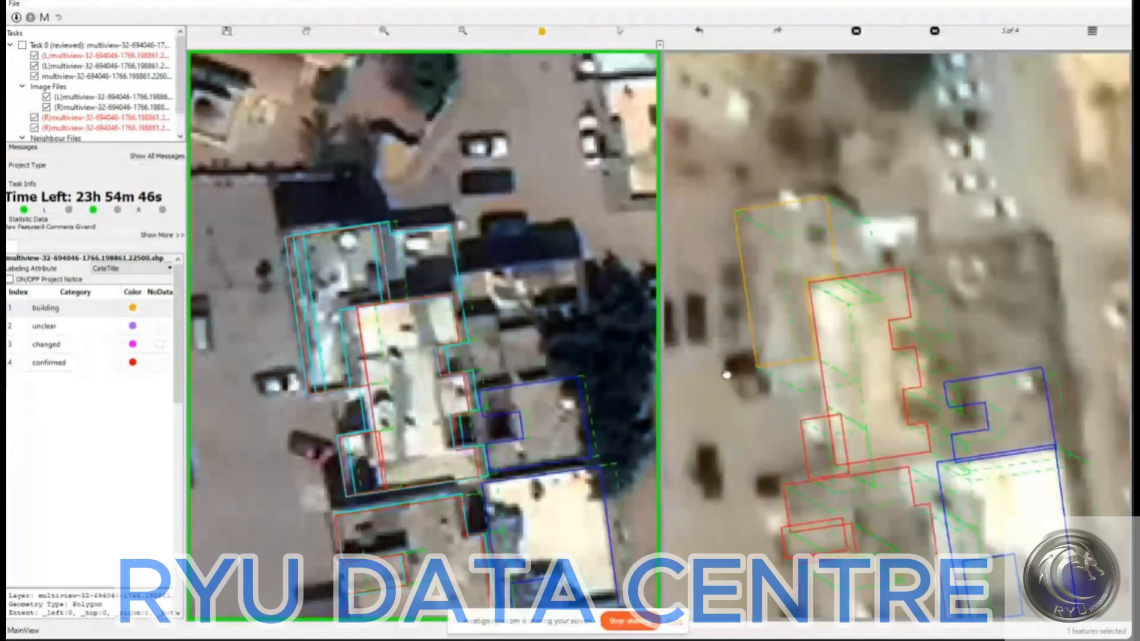
{"action": "key", "text": "Right"}
{"action": "key", "text": "space"}
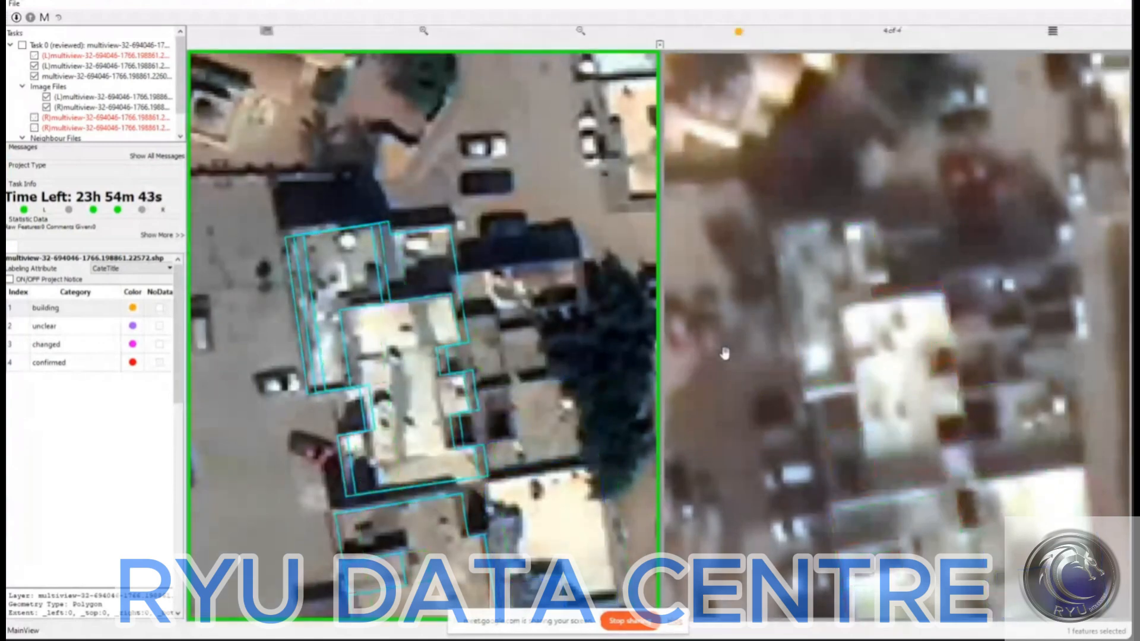
{"action": "key", "text": "space"}
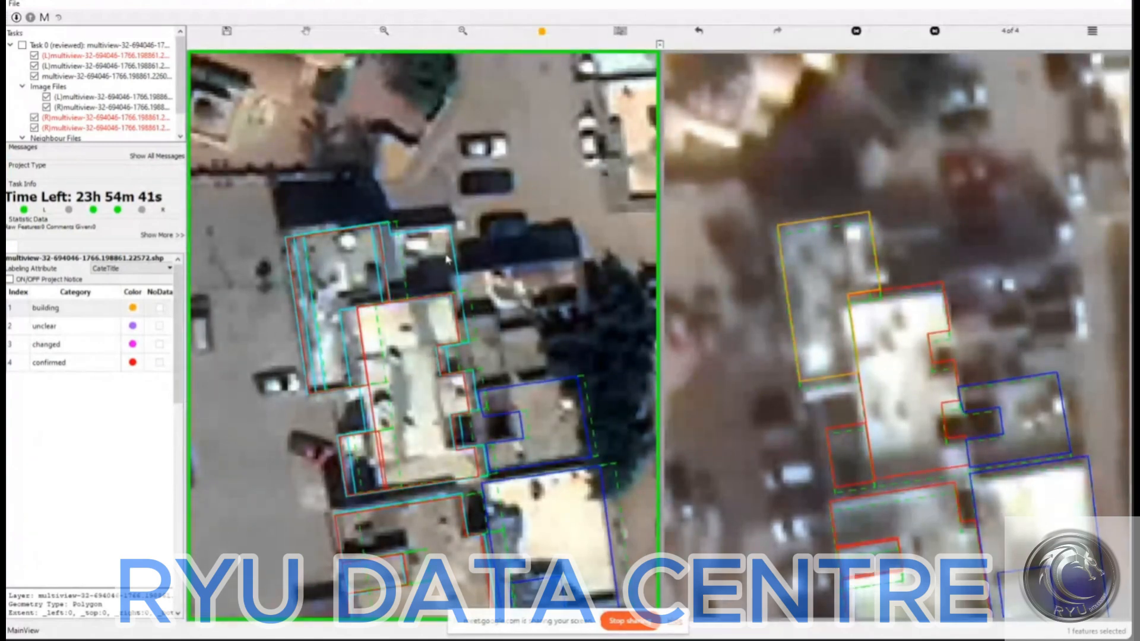
{"action": "left_click", "coordinate": [384, 264]}
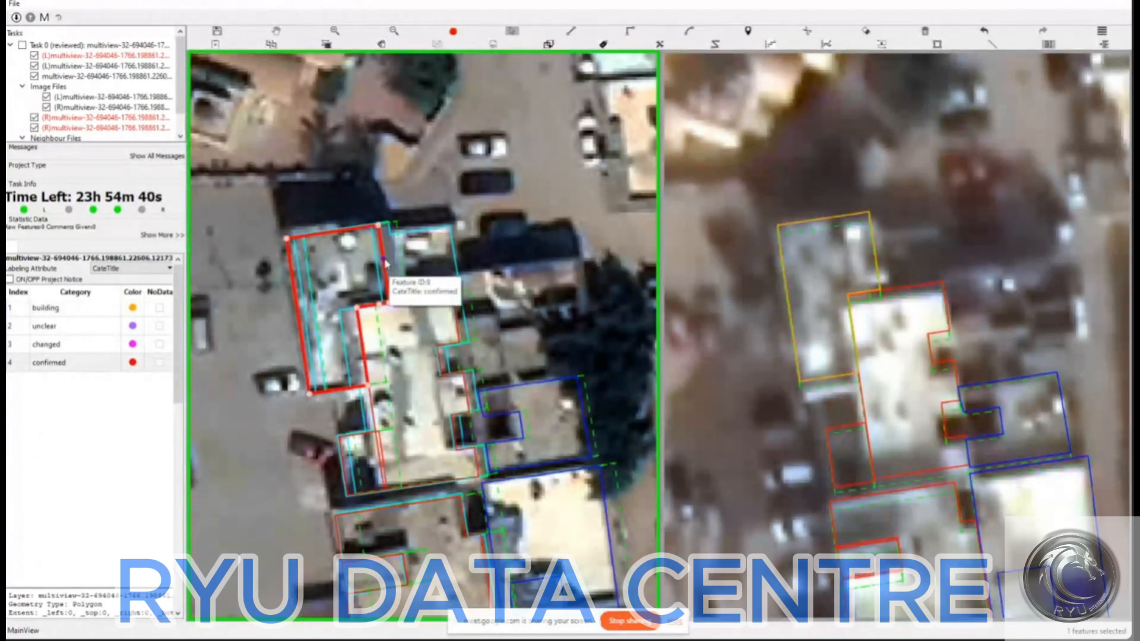
{"action": "key", "text": "space"}
{"action": "key", "text": "space"}
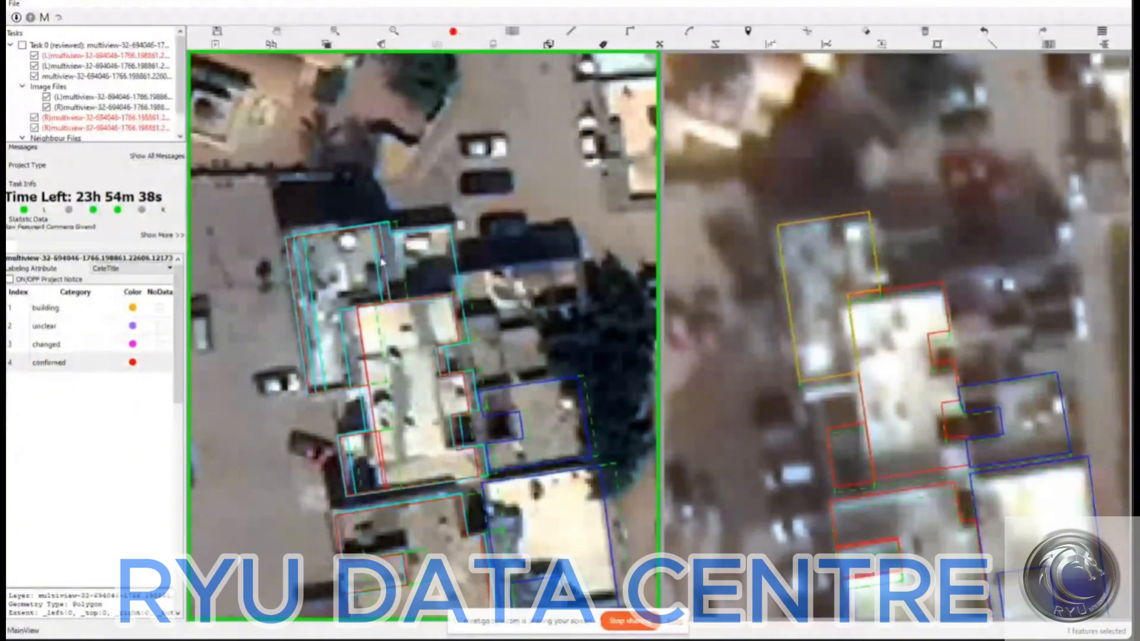
- Label the matching outlines of the upper-left roof as confirmed in the neighbour images, ending at the dark image
{"action": "key", "text": "space"}
{"action": "key", "text": "space"}
{"action": "left_click", "coordinate": [756, 318]}
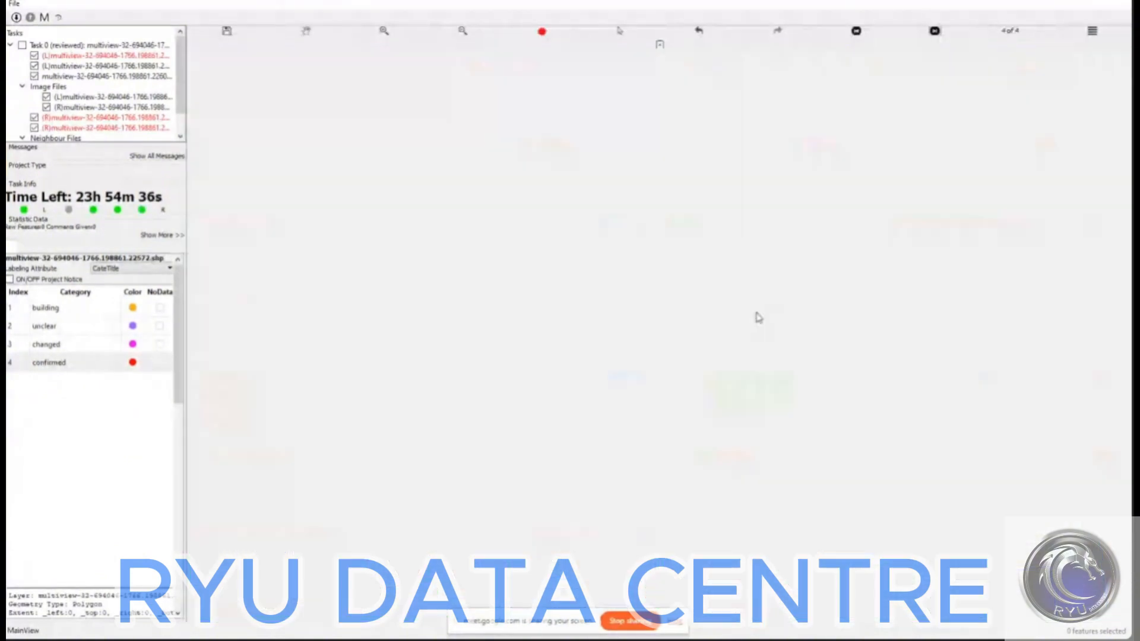
{"action": "key", "text": "space"}
{"action": "key", "text": "space"}
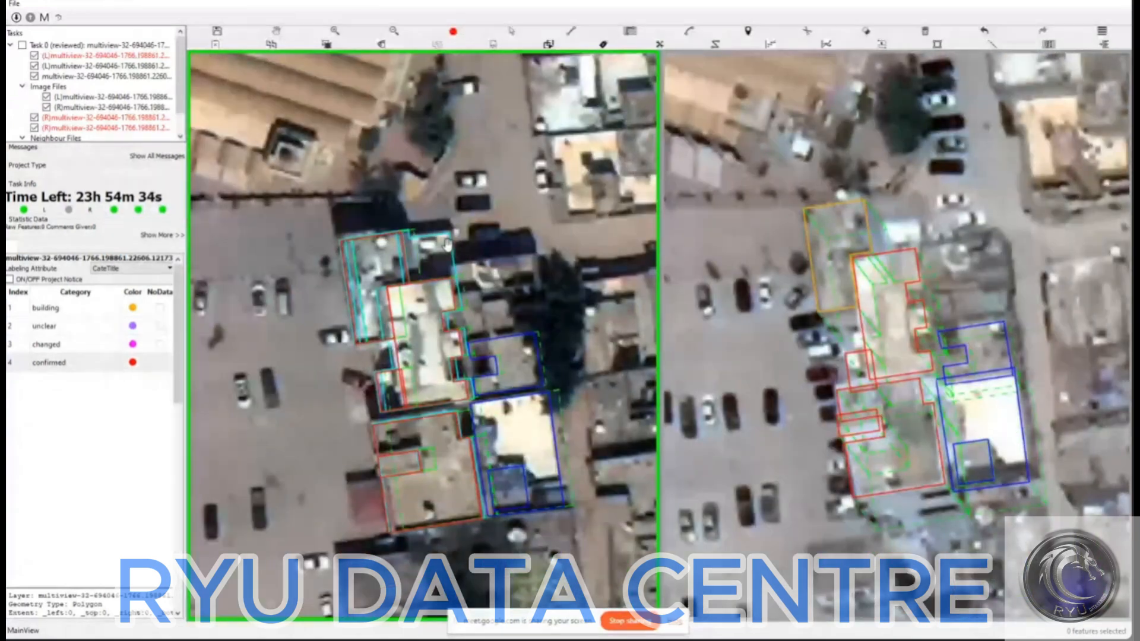
{"action": "key", "text": "space"}
{"action": "key", "text": "space"}
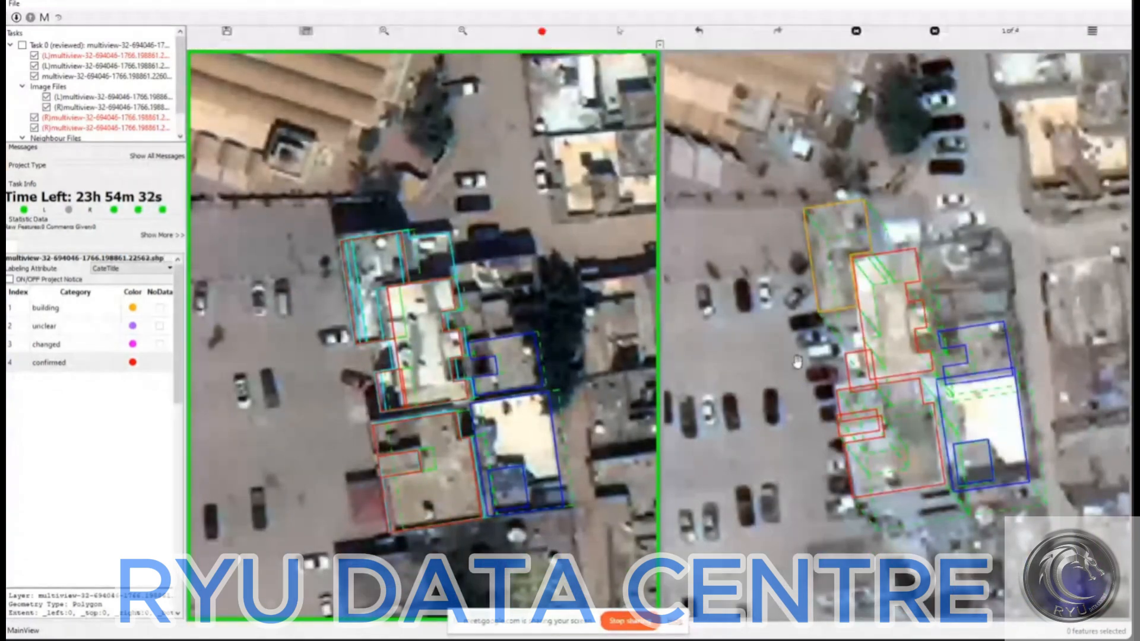
{"action": "key", "text": "Right"}
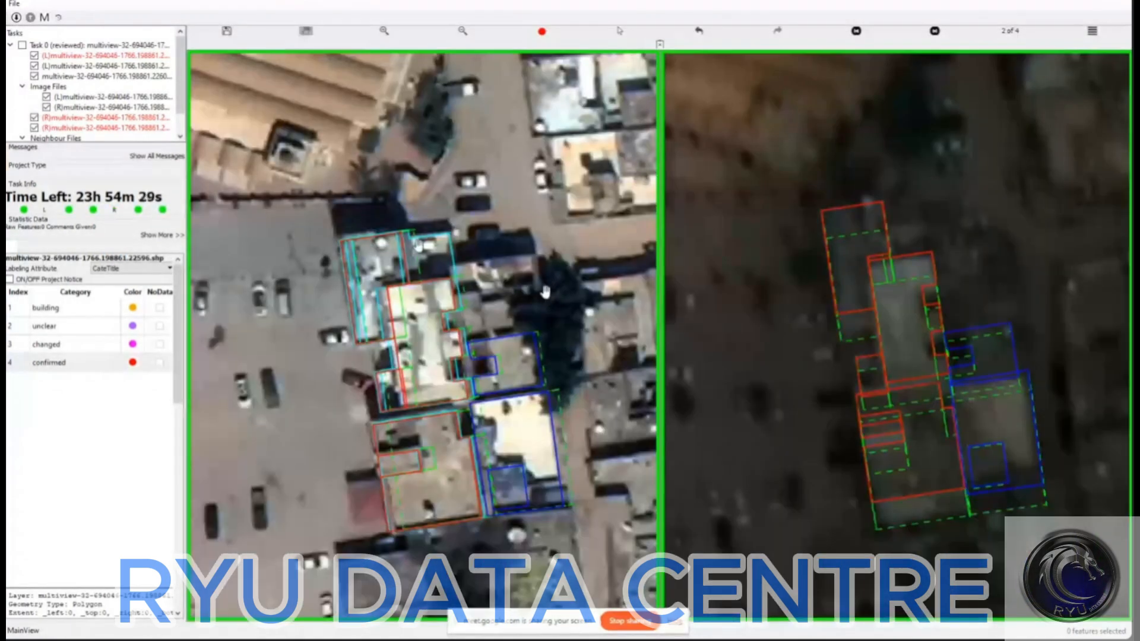
- Trace the small rectangular roof directly above the white-roofed building as a confirmed outline, along the edges of both adjoining roofs
{"action": "scroll", "coordinate": [414, 256], "scroll_direction": "up", "scroll_amount": 2}
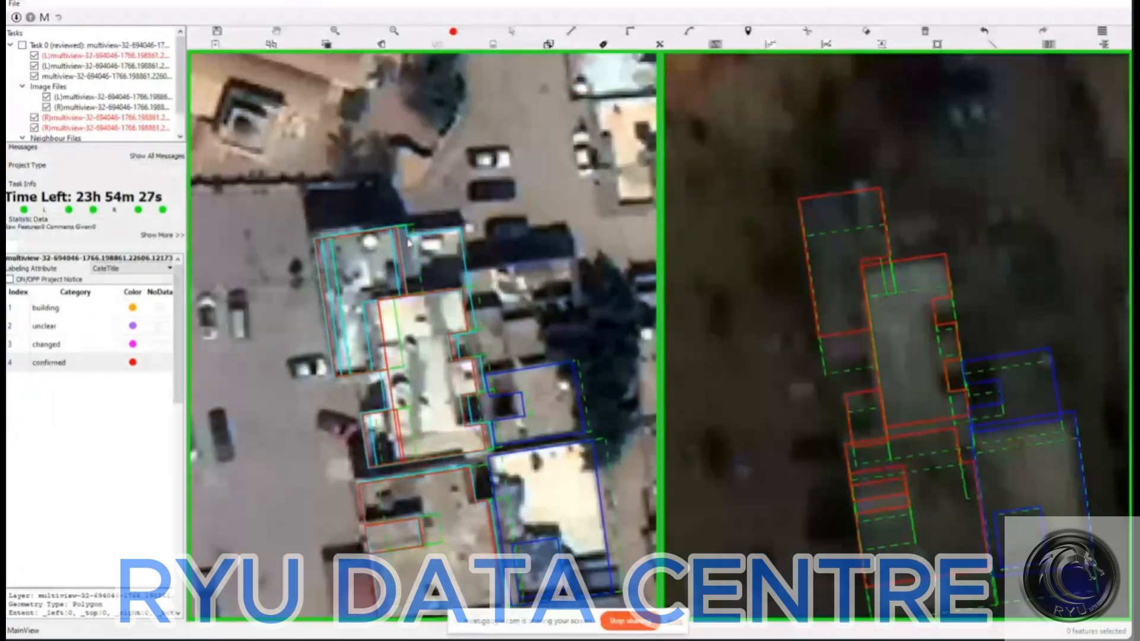
{"action": "left_click", "coordinate": [408, 232]}
{"action": "left_click", "coordinate": [416, 294]}
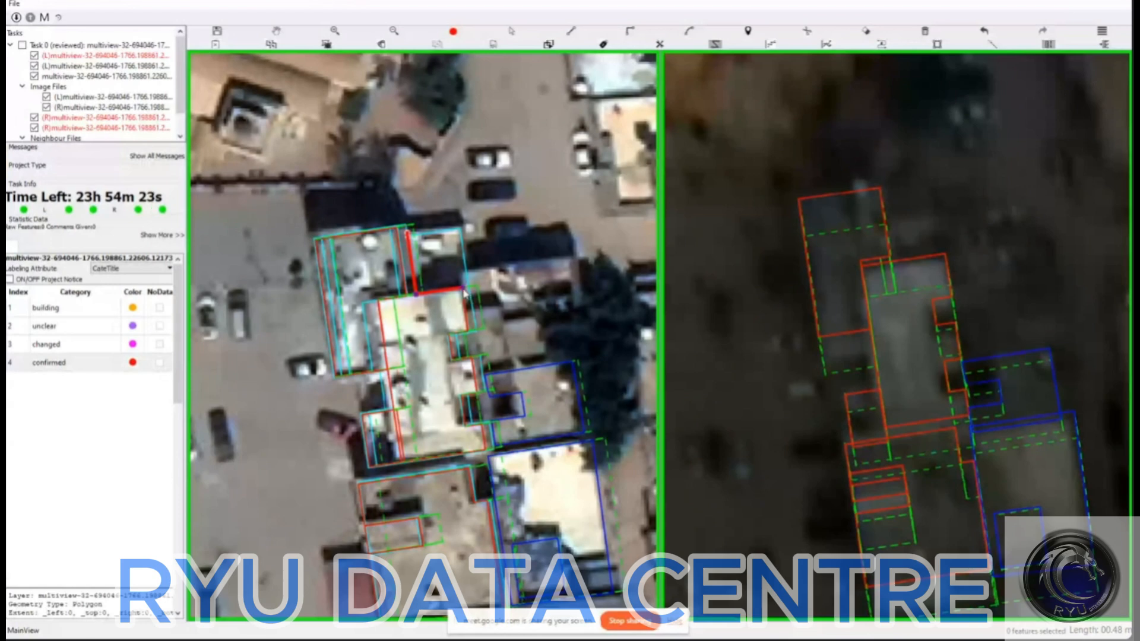
{"action": "double_click", "coordinate": [462, 290]}
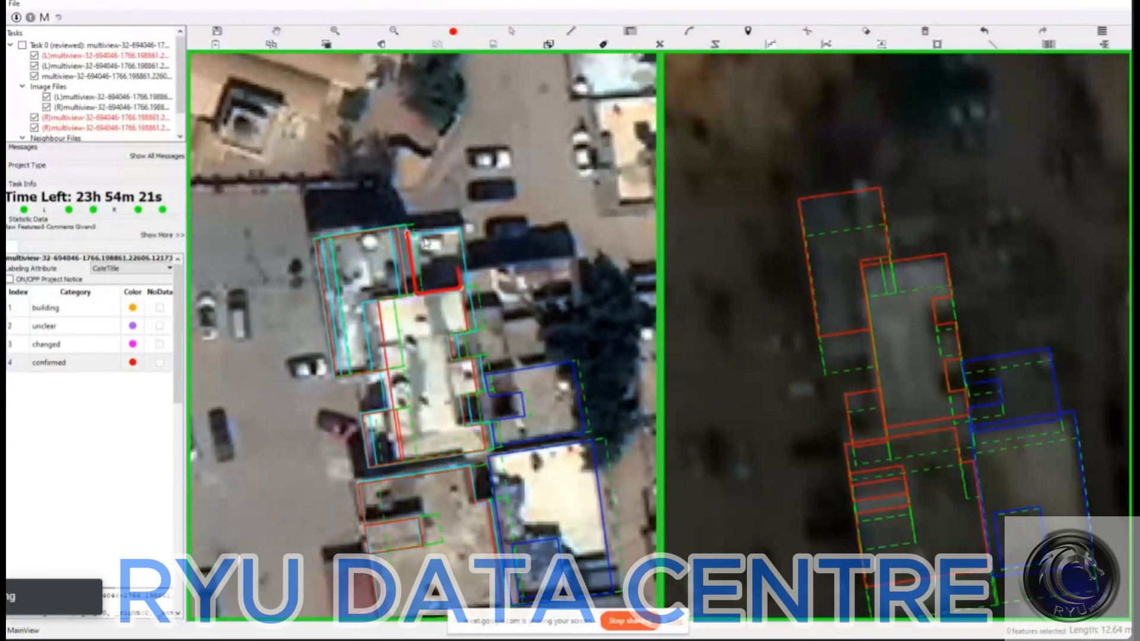
{"action": "key", "text": "ctrl+s"}
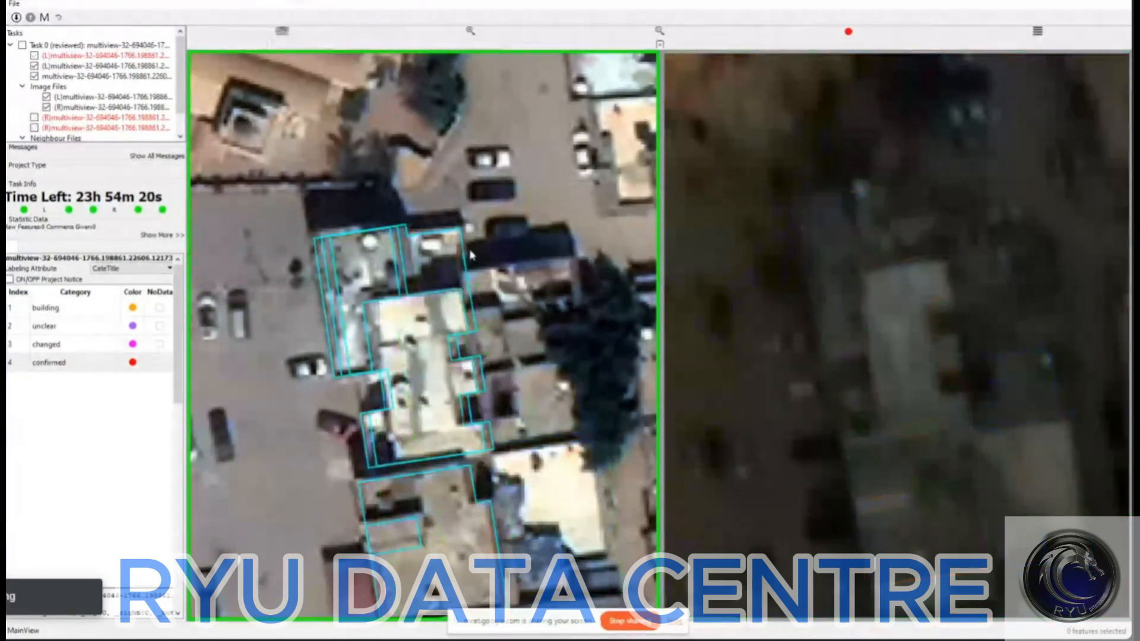
{"action": "left_click", "coordinate": [794, 288]}
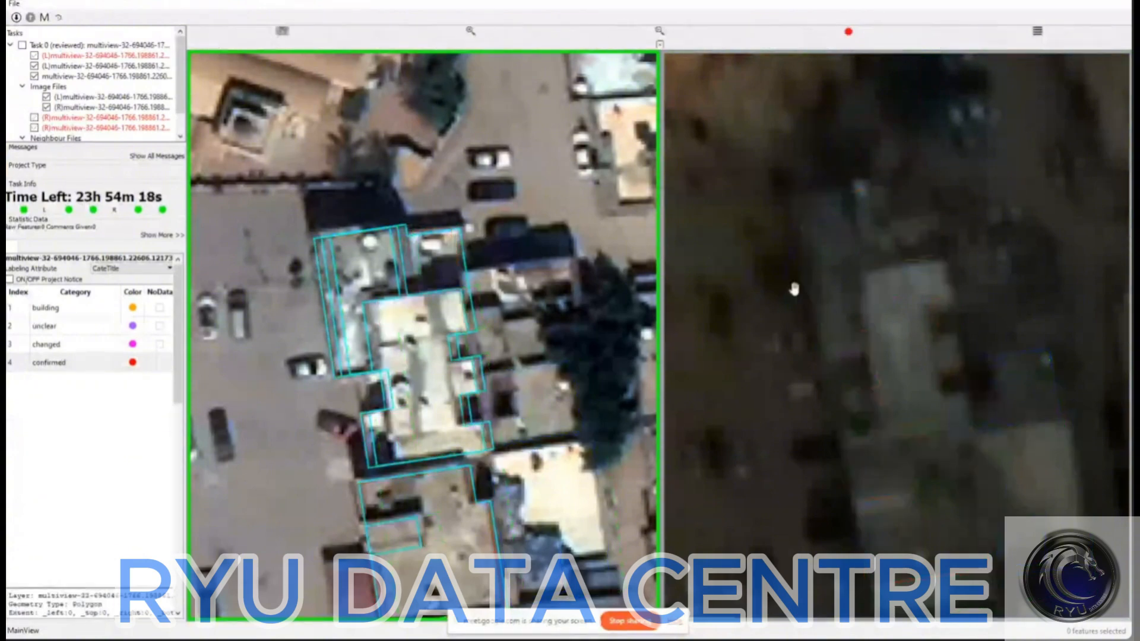
- Label the matching outlines of the small upper roof as confirmed in each neighbour image
{"action": "key", "text": "Right"}
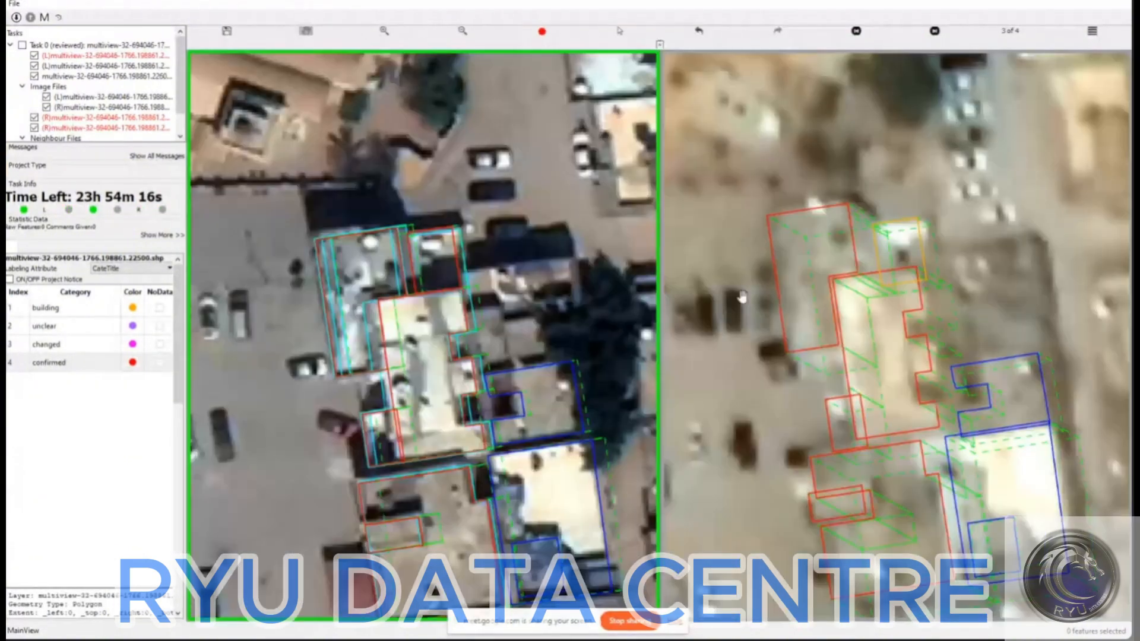
{"action": "left_click", "coordinate": [907, 255]}
{"action": "left_click", "coordinate": [844, 271]}
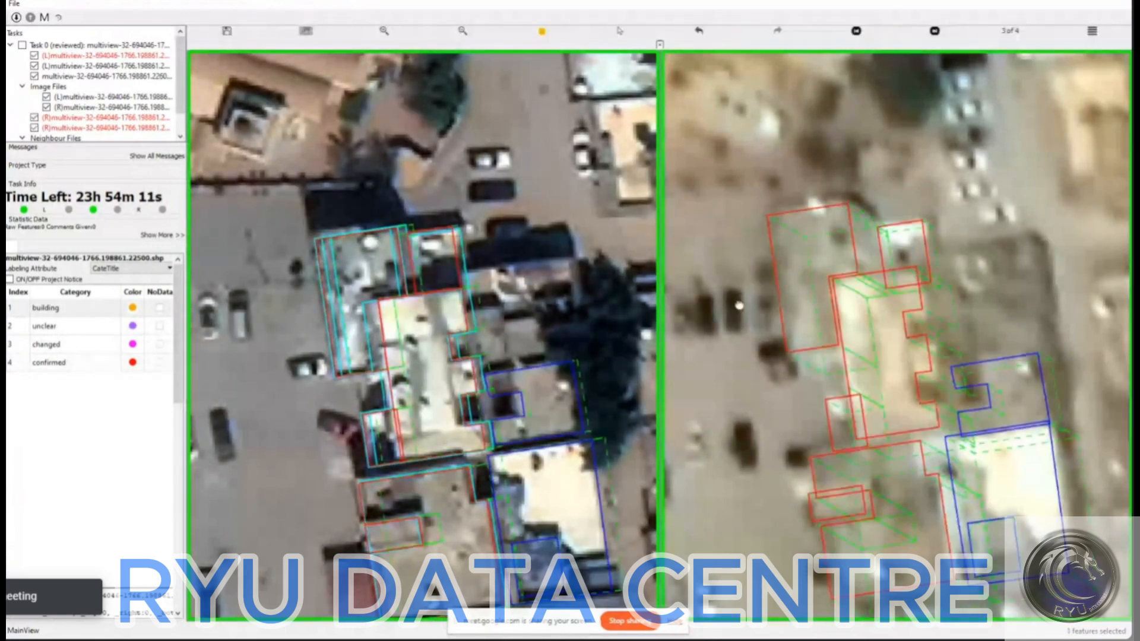
{"action": "key", "text": "Right"}
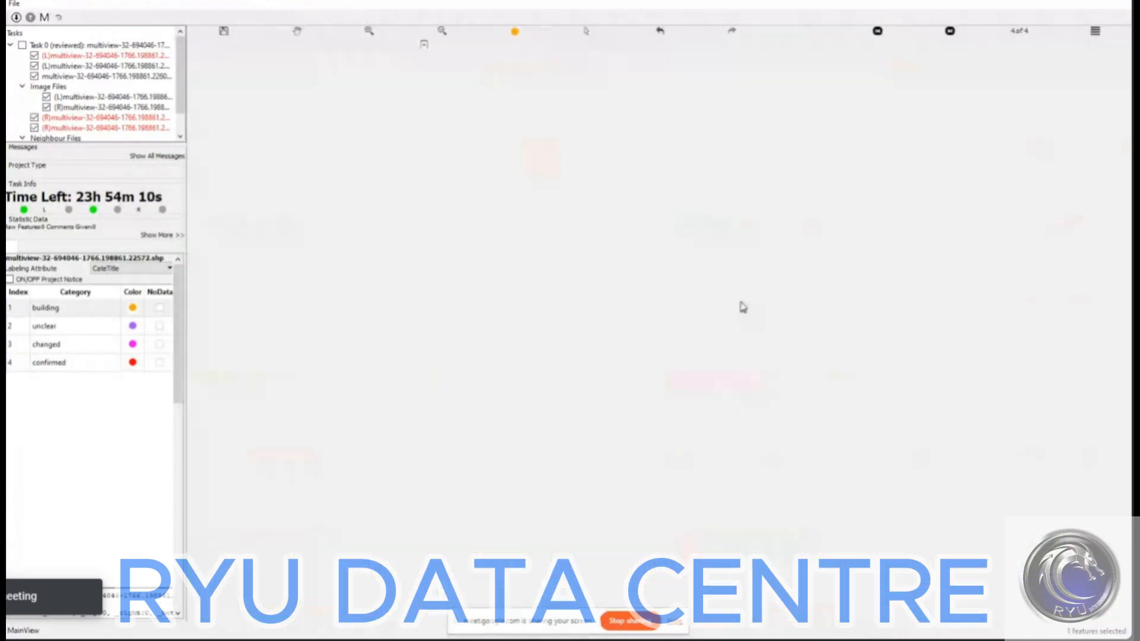
{"action": "left_click", "coordinate": [746, 295]}
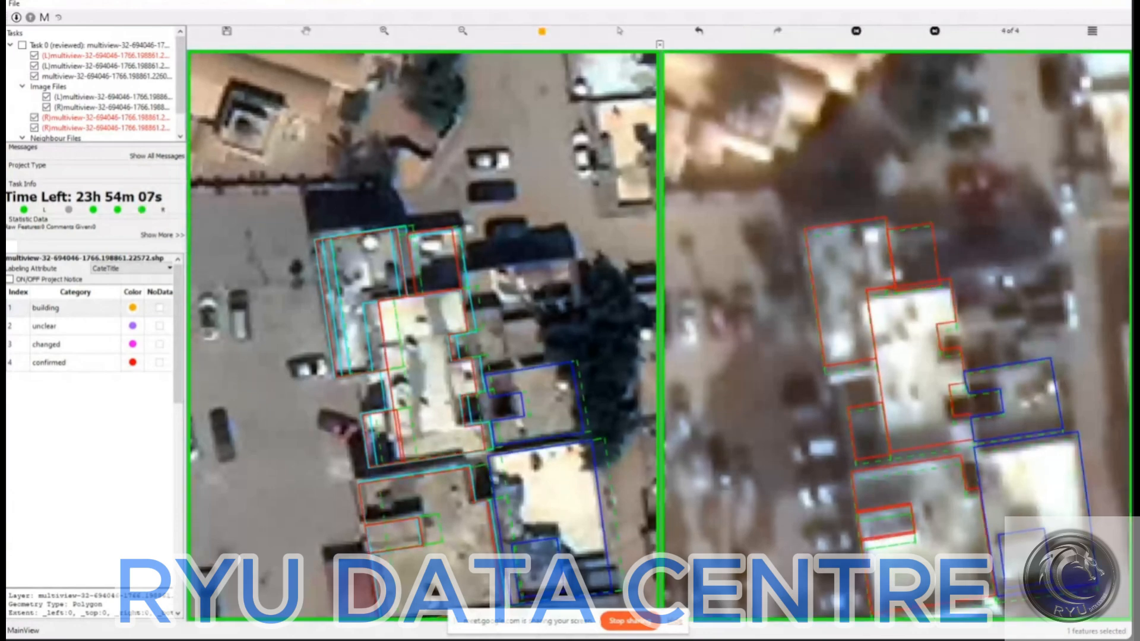
{"action": "key", "text": "Right"}
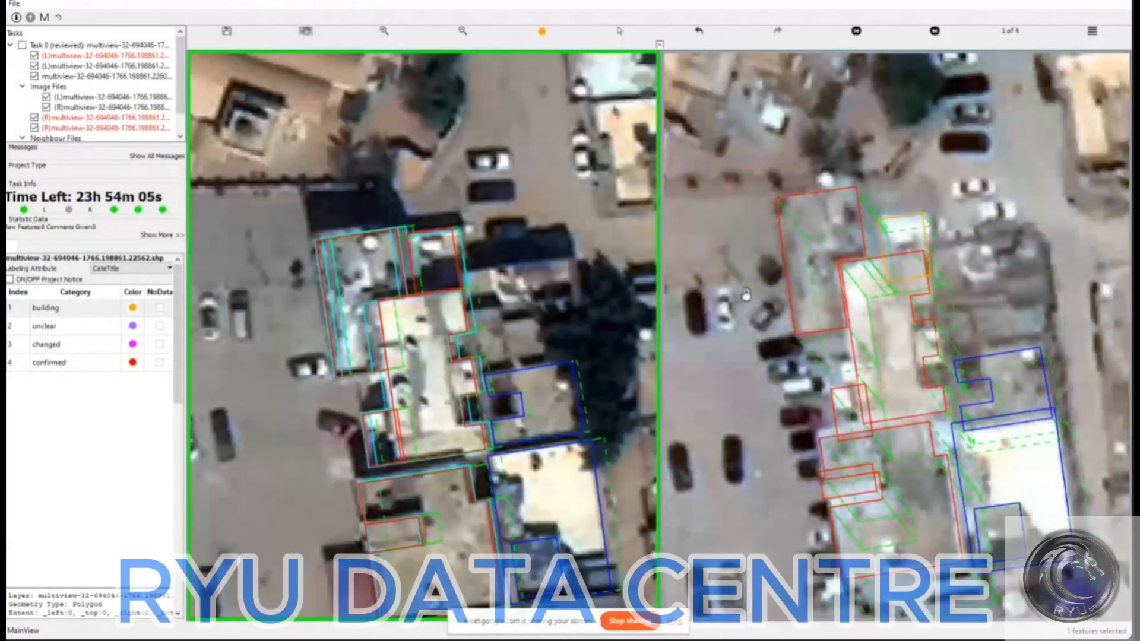
{"action": "left_click", "coordinate": [671, 297]}
{"action": "left_click", "coordinate": [558, 321]}
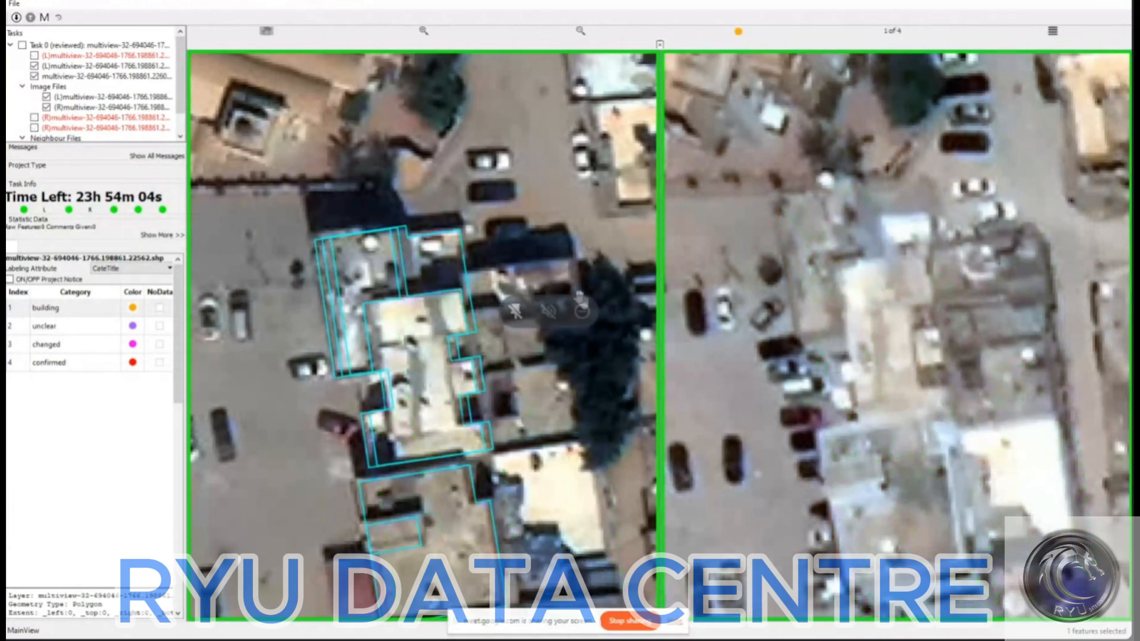
{"action": "key", "text": "Right"}
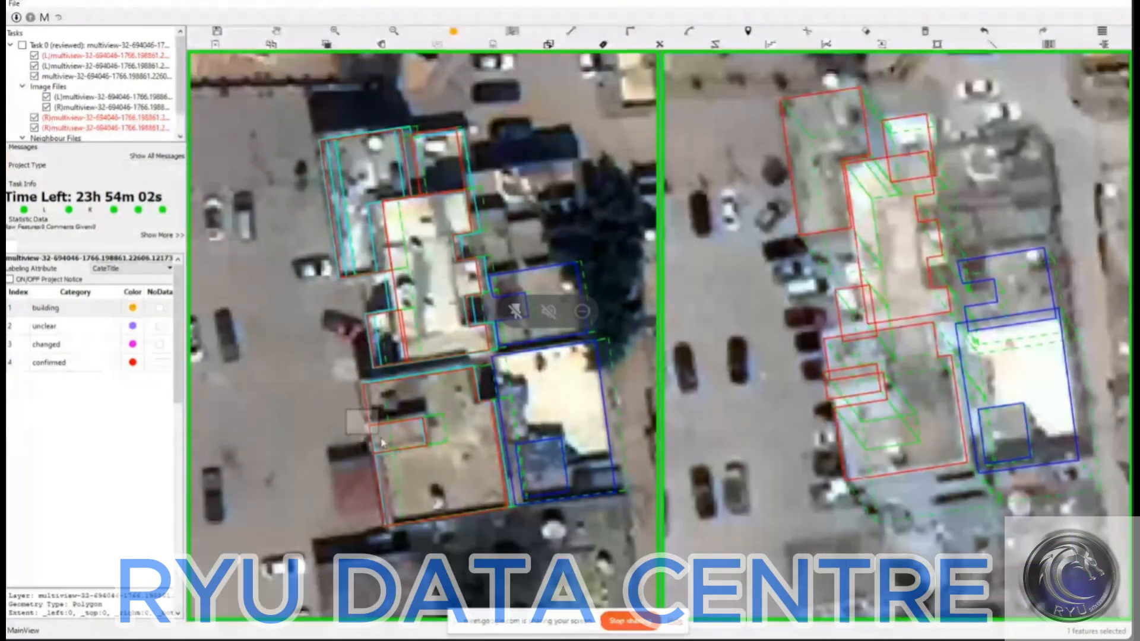
- Select the confirmed outlines of all traced roofs and examine how they fit the roofs in every neighbour image
{"action": "left_click", "coordinate": [467, 487]}
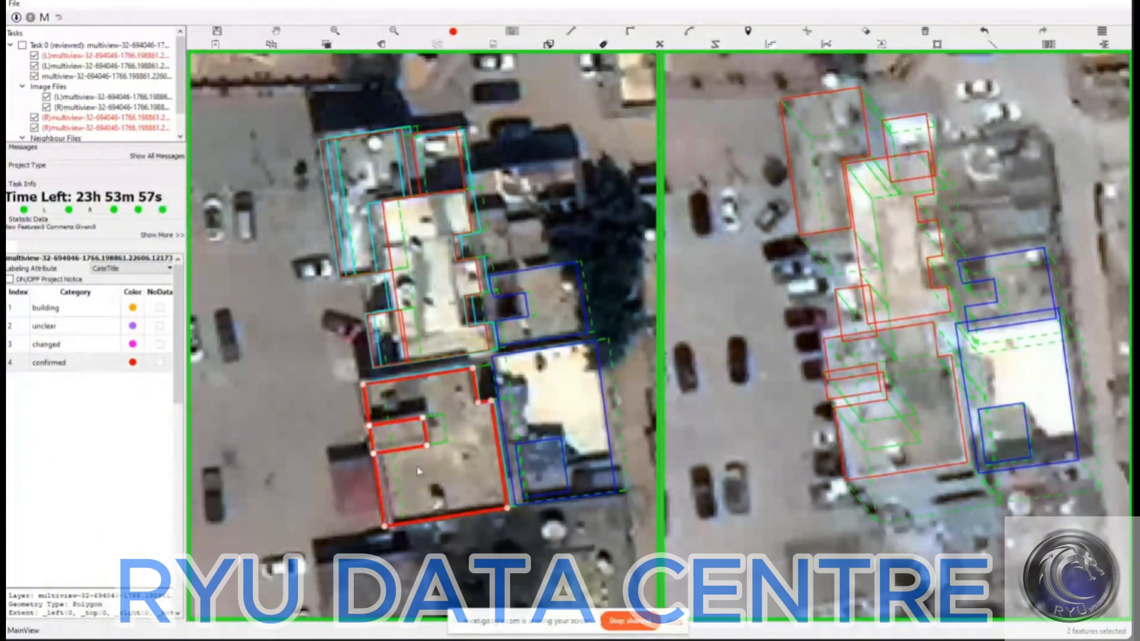
{"action": "left_click", "coordinate": [350, 434]}
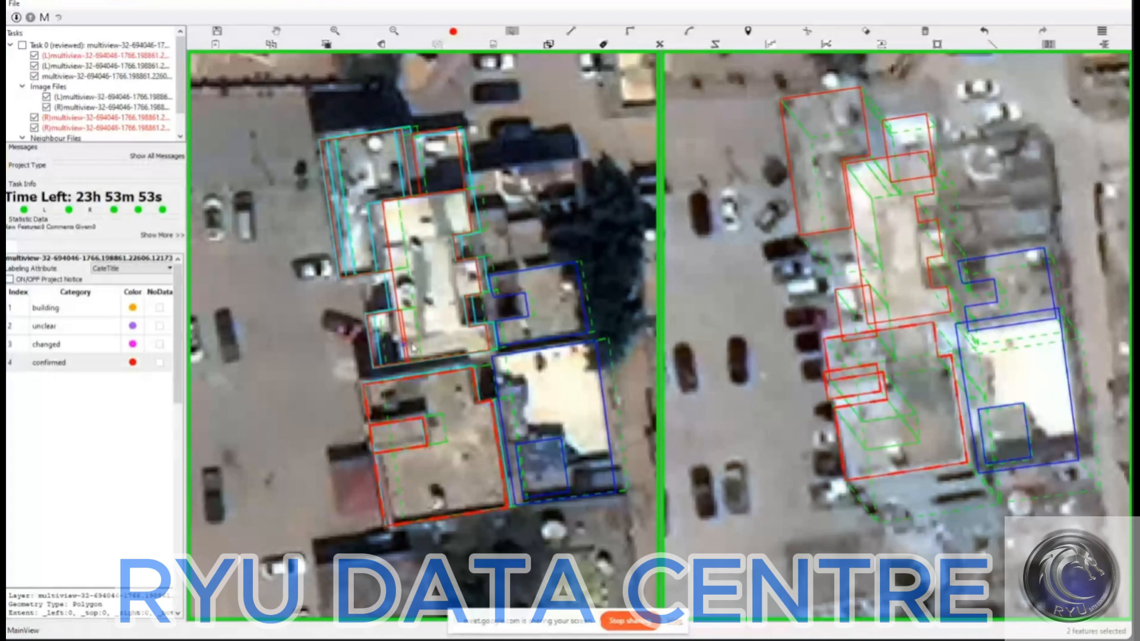
{"action": "left_click_drag", "start_coordinate": [297, 121], "coordinate": [494, 352]}
{"action": "left_click", "coordinate": [537, 360]}
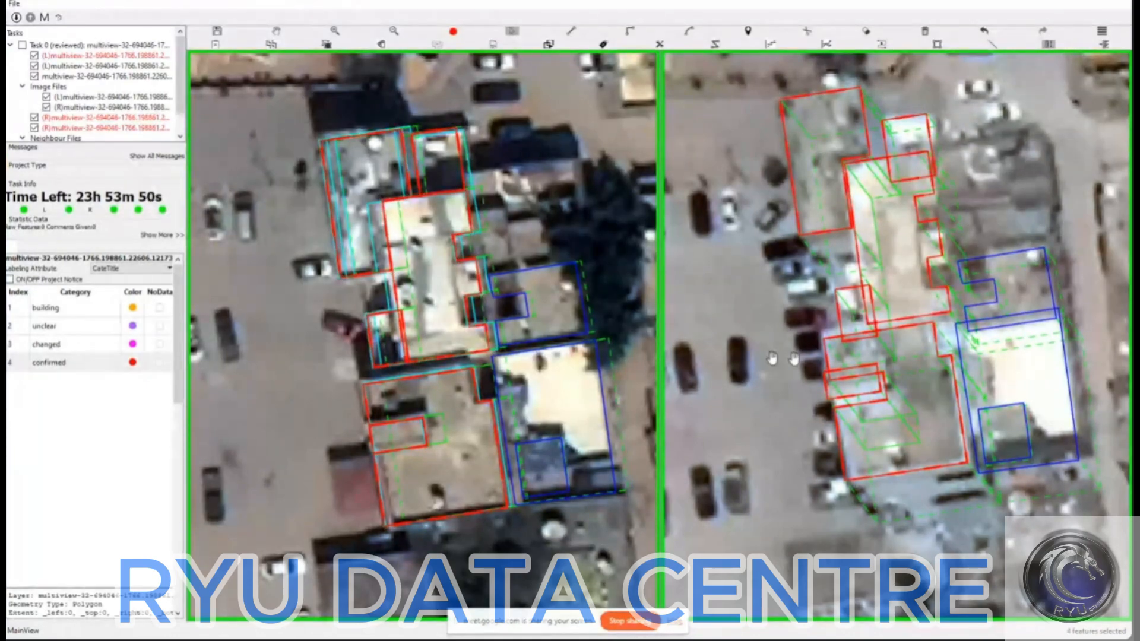
{"action": "key", "text": "Right"}
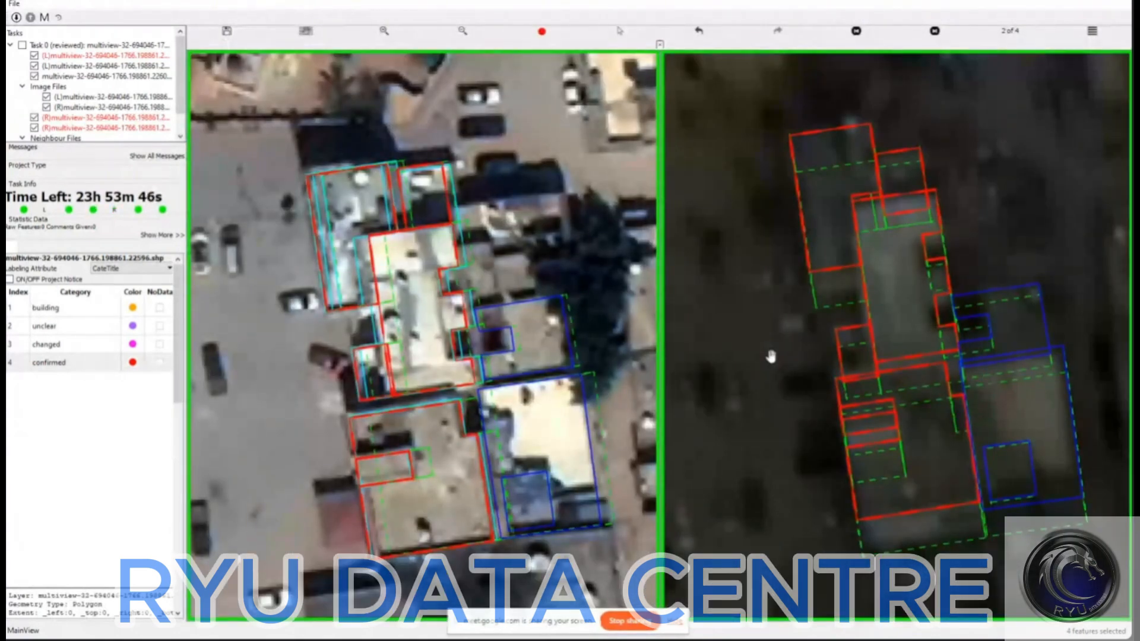
{"action": "key", "text": "Right"}
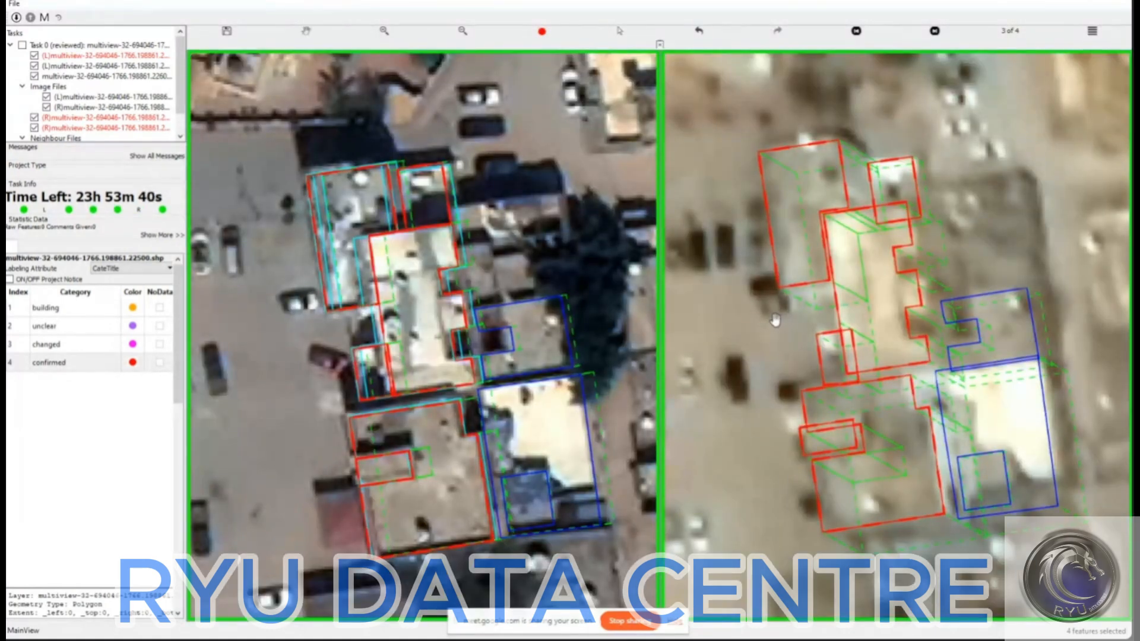
{"action": "key", "text": "Right"}
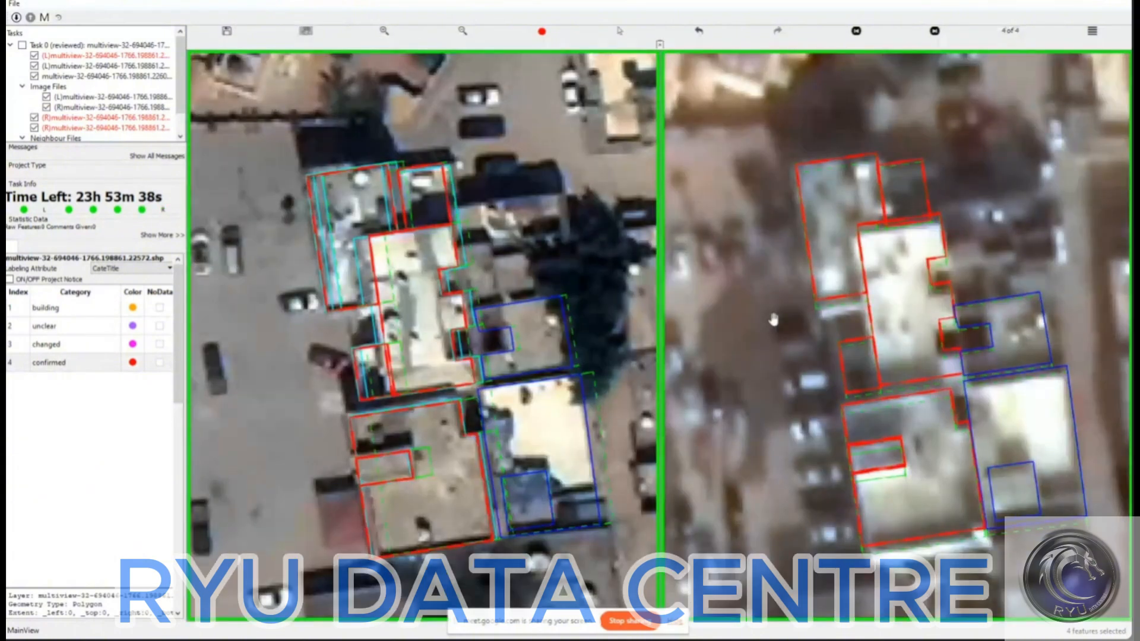
{"action": "key", "text": "Right"}
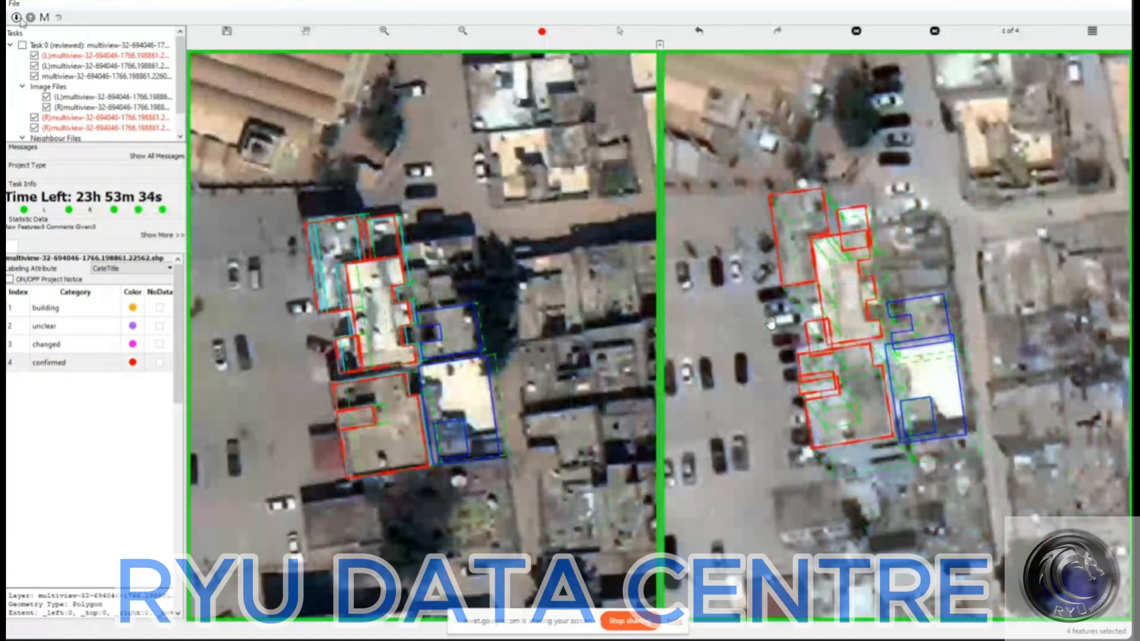
- Save the building outlines and submit the task's files
{"action": "left_click", "coordinate": [34, 66]}
{"action": "left_click", "coordinate": [34, 67]}
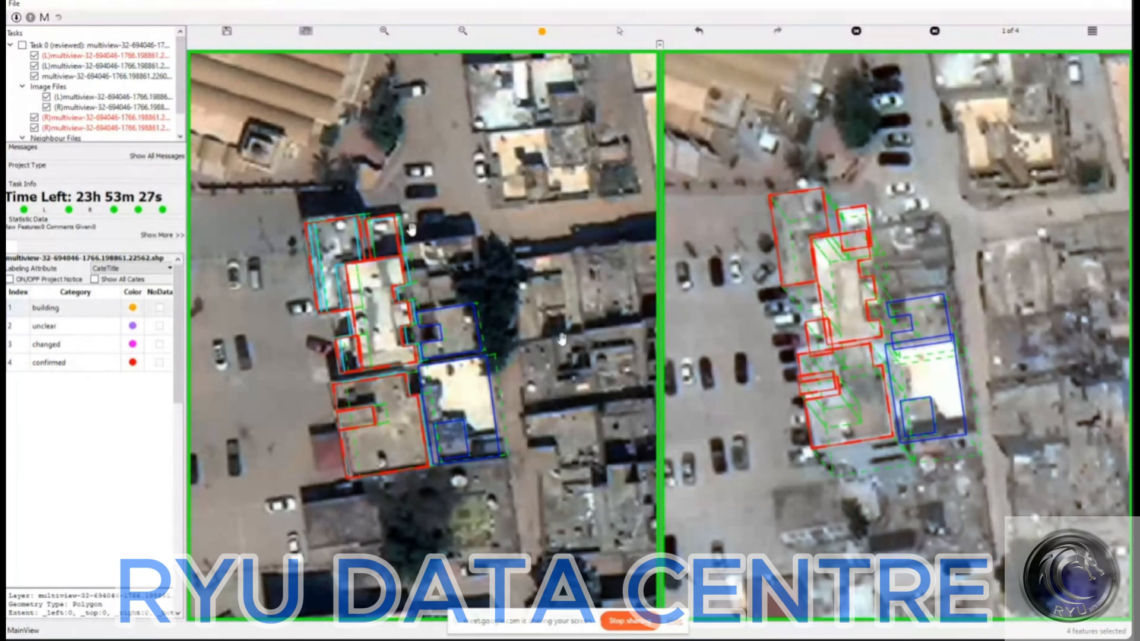
{"action": "left_click_drag", "start_coordinate": [563, 340], "coordinate": [572, 337]}
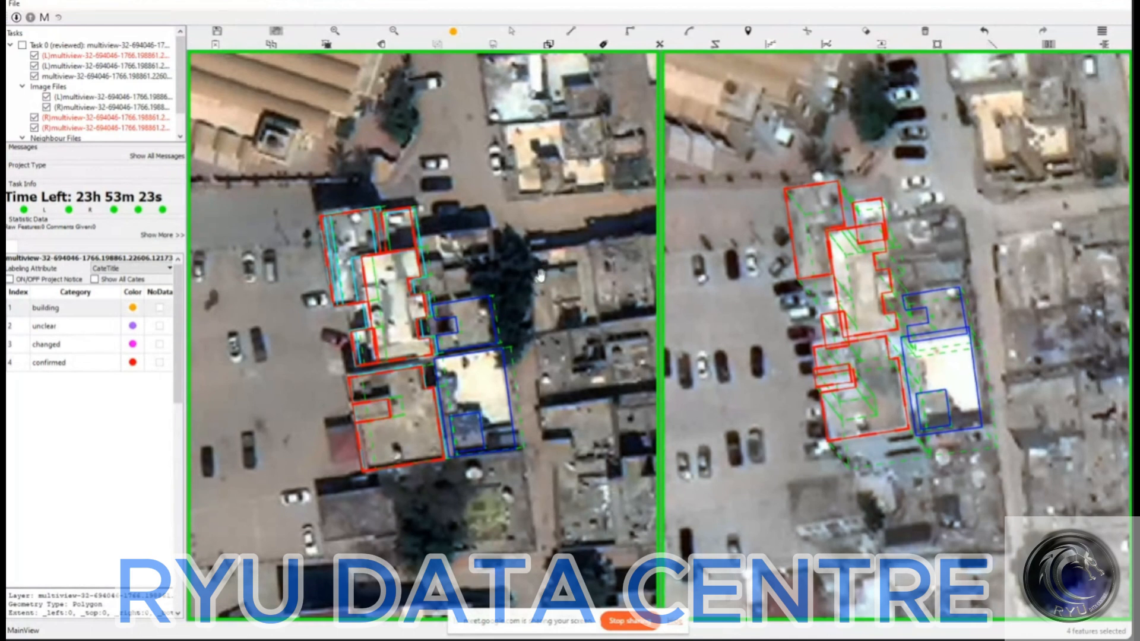
{"action": "key", "text": "ctrl+s"}
{"action": "left_click", "coordinate": [566, 321]}
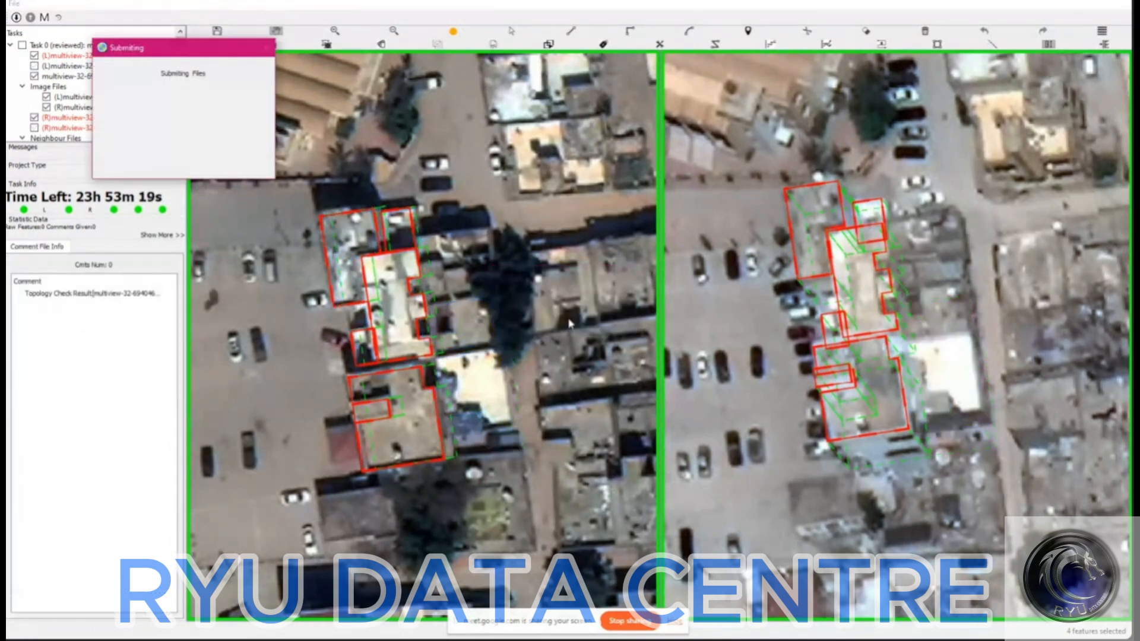